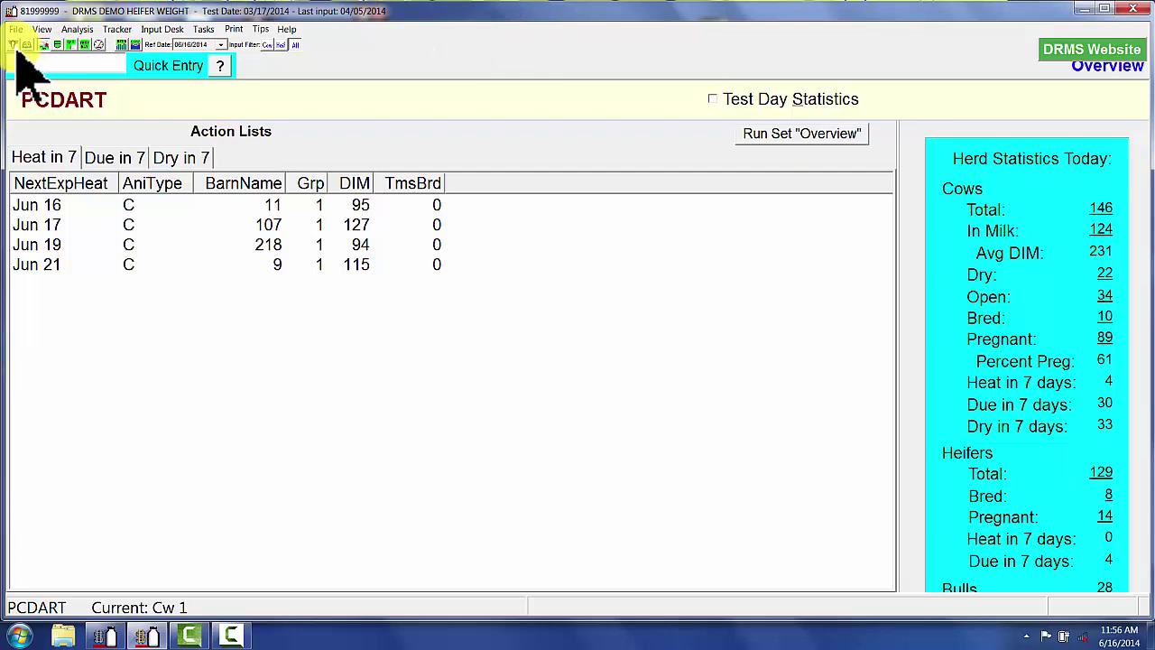
- Open Cw 1's Cow Page, review its status, test day, genetics and lactation tabs, then show Custom
click(18, 47)
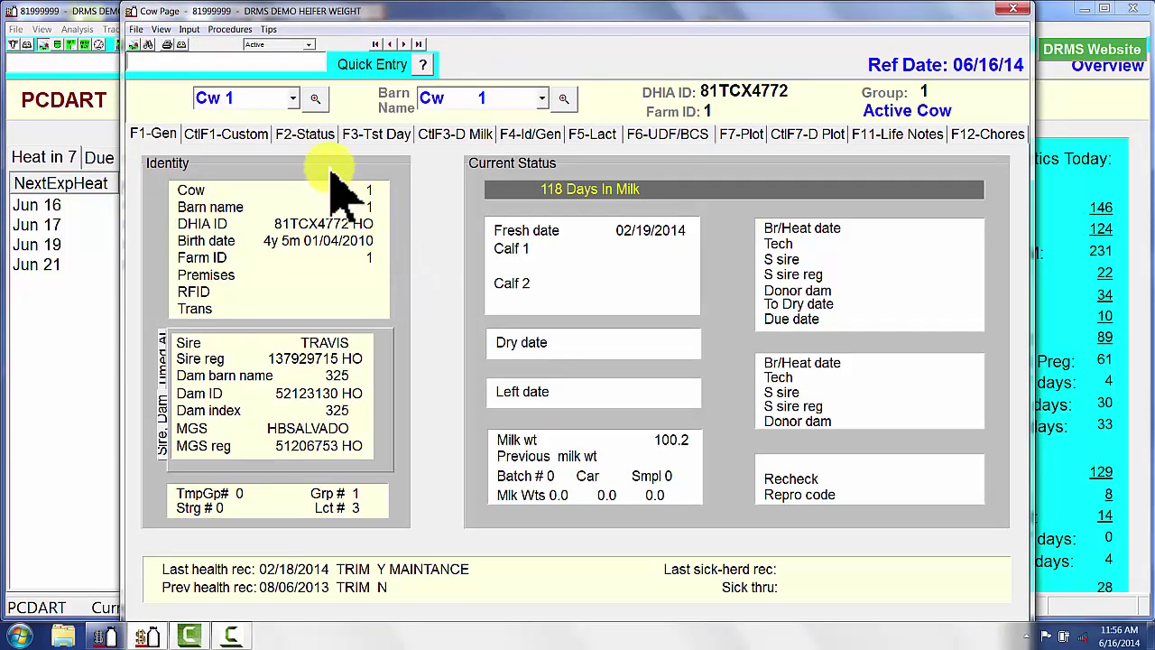
click(318, 137)
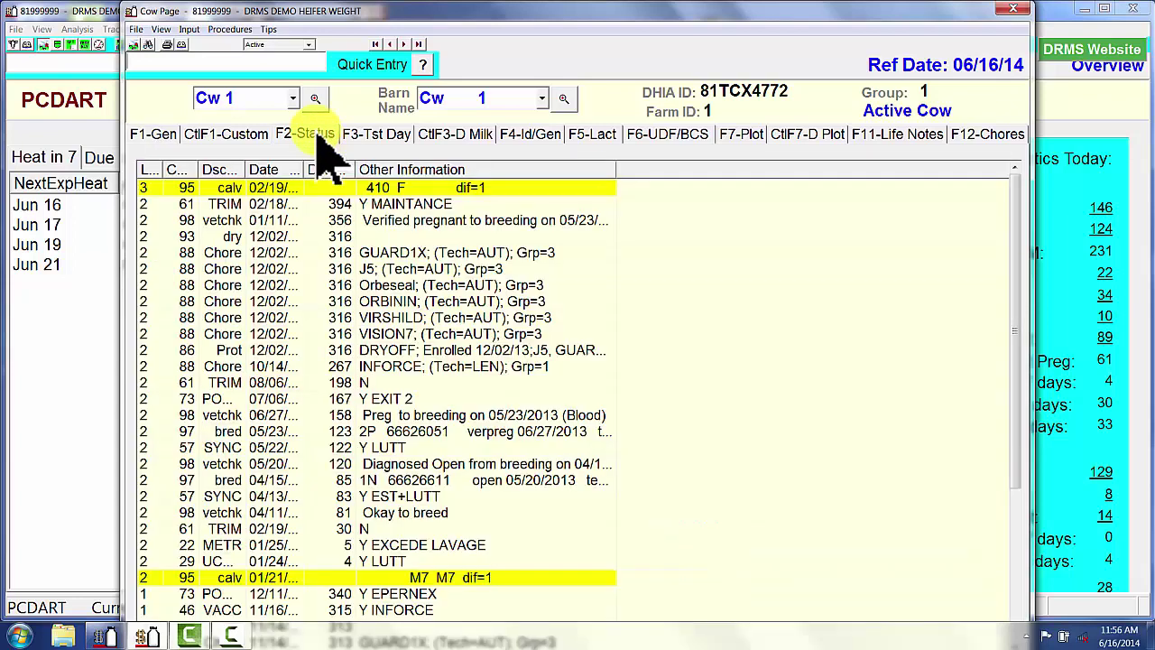
click(386, 140)
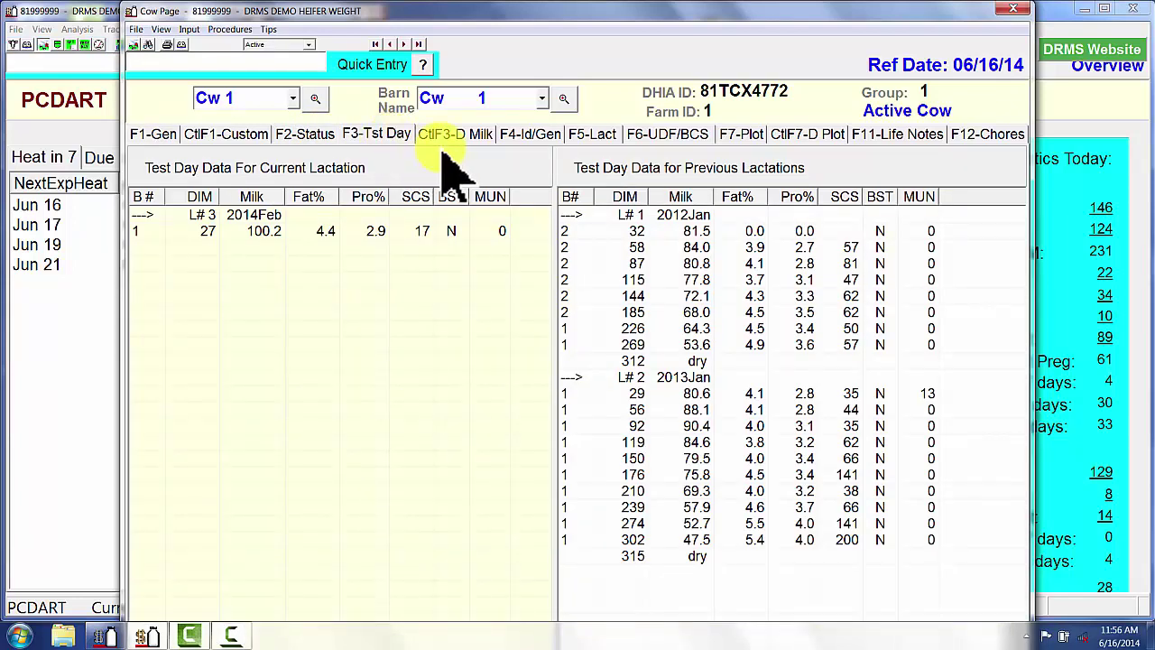
click(544, 144)
click(596, 144)
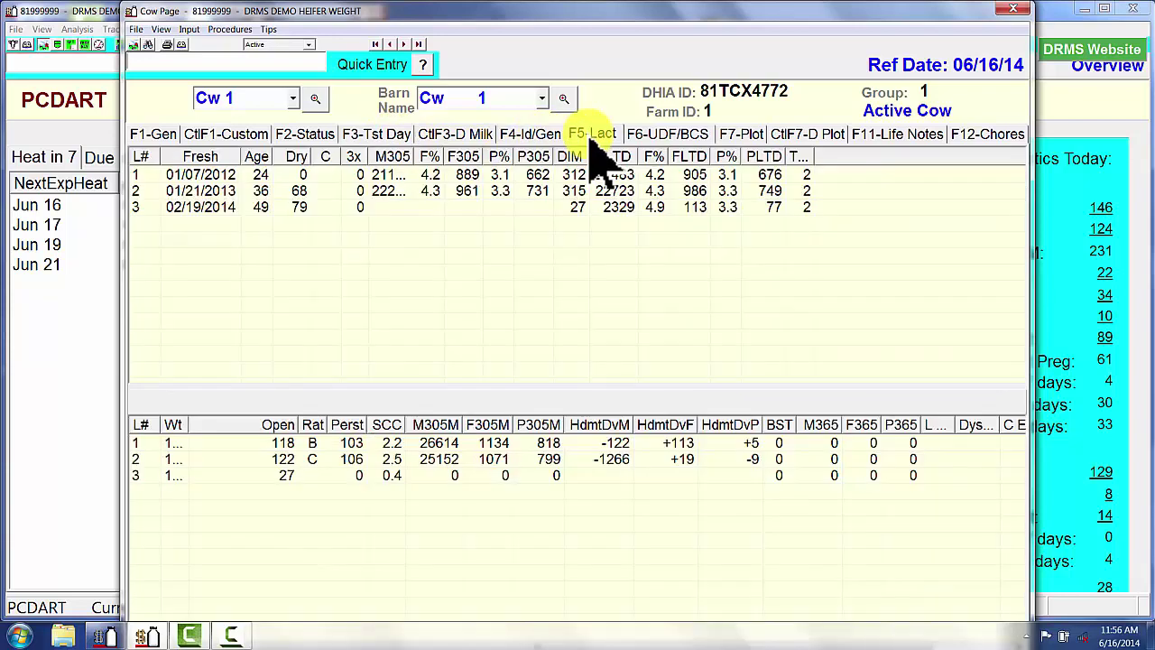
click(259, 144)
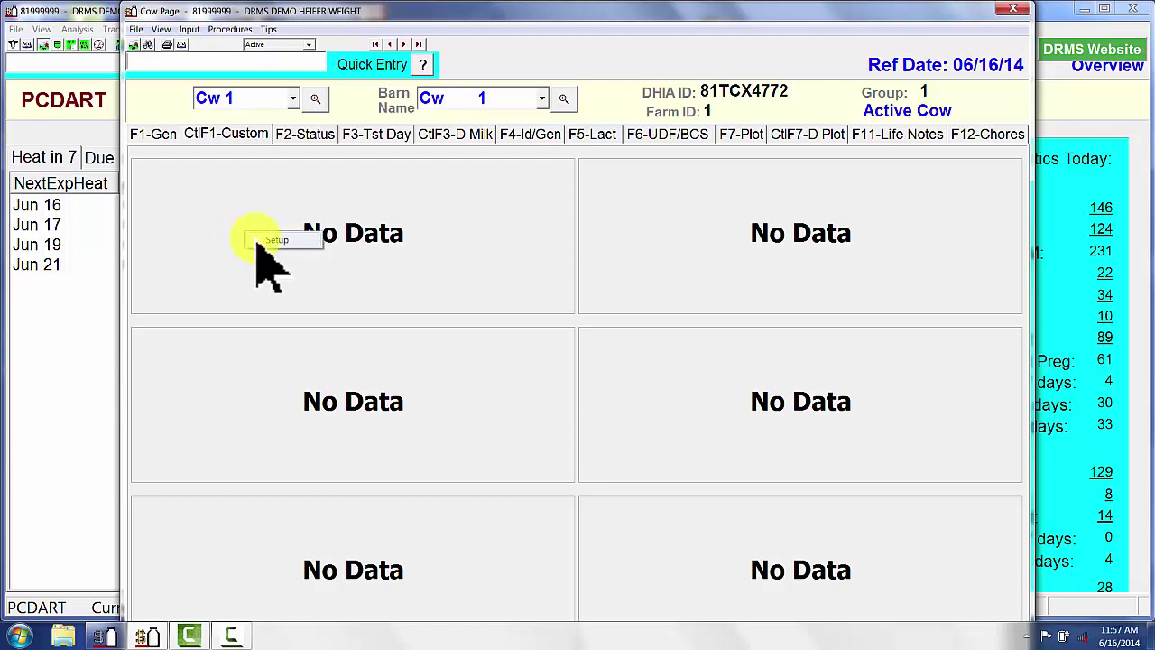
- Set the top-left custom panel to Testday Data with the title 'Test Day'
click(274, 239)
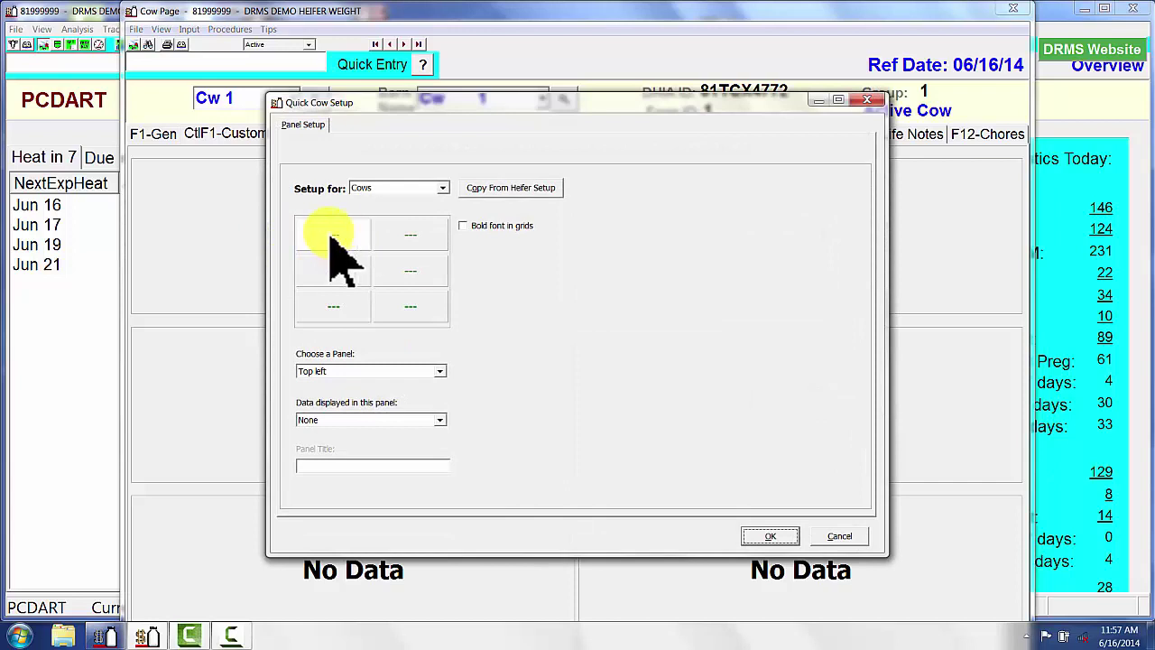
click(440, 420)
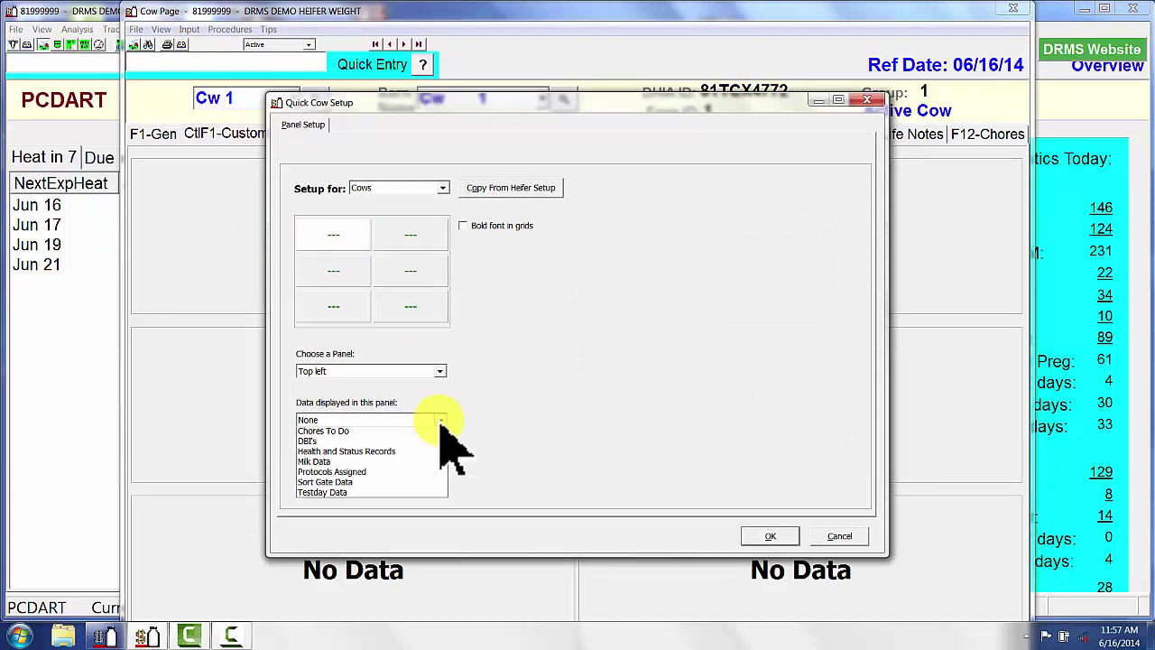
click(353, 492)
click(343, 466)
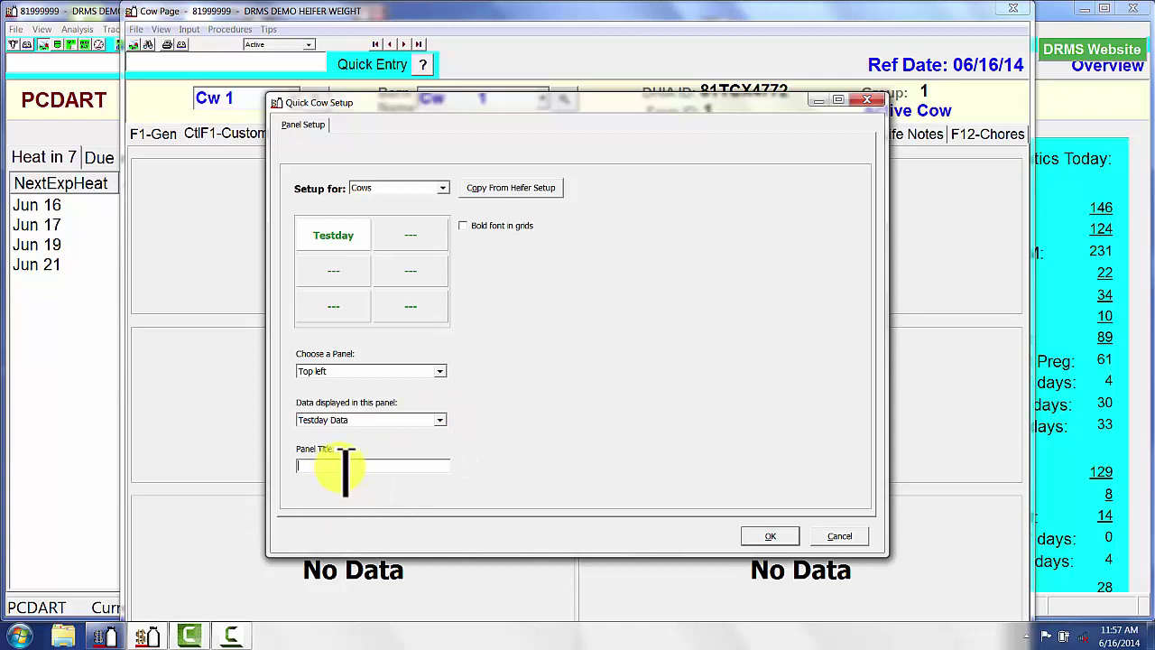
text(Test Day)
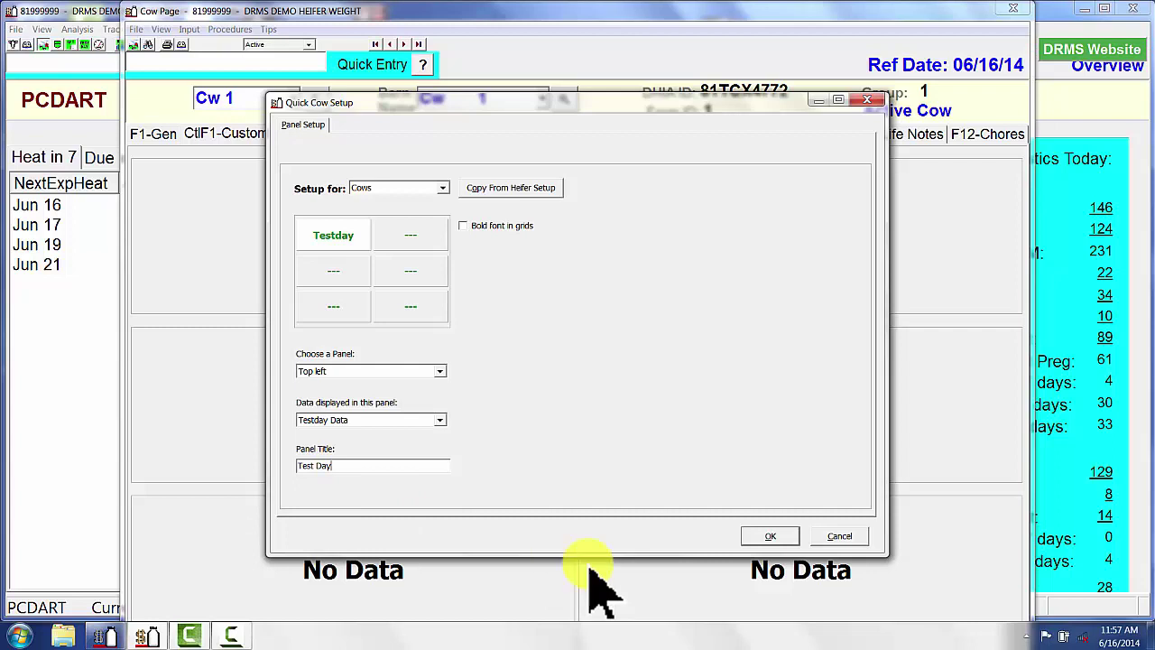
click(770, 536)
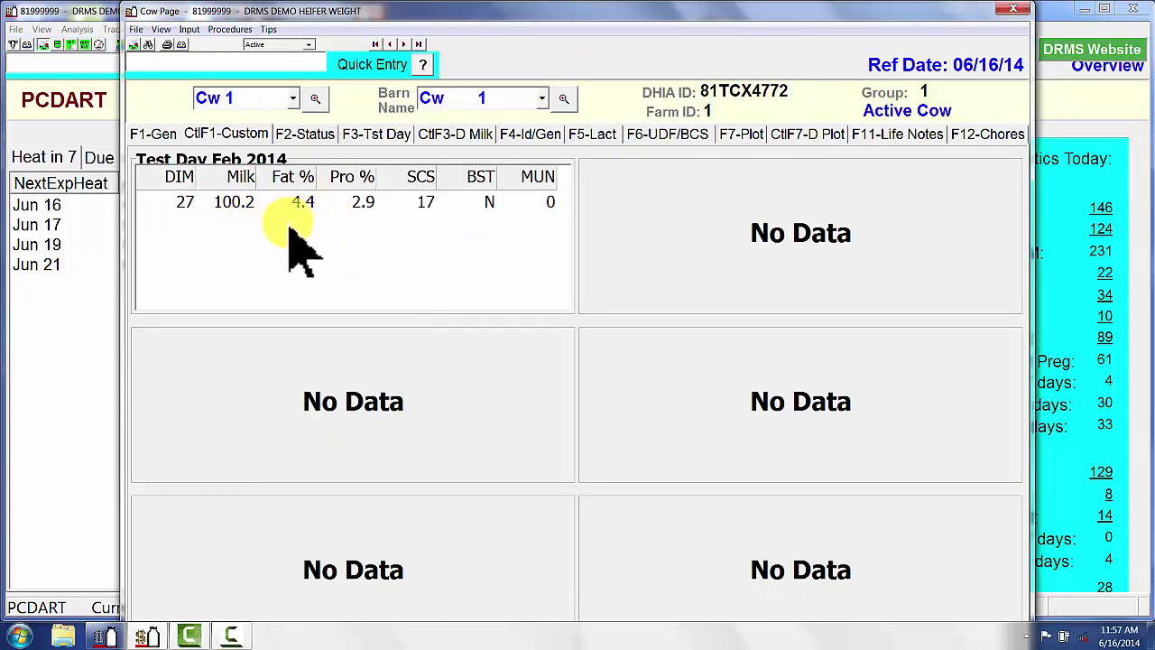
right_click(698, 248)
- Set the top-right panel to Health and Status Records titled 'Health Records'
click(701, 253)
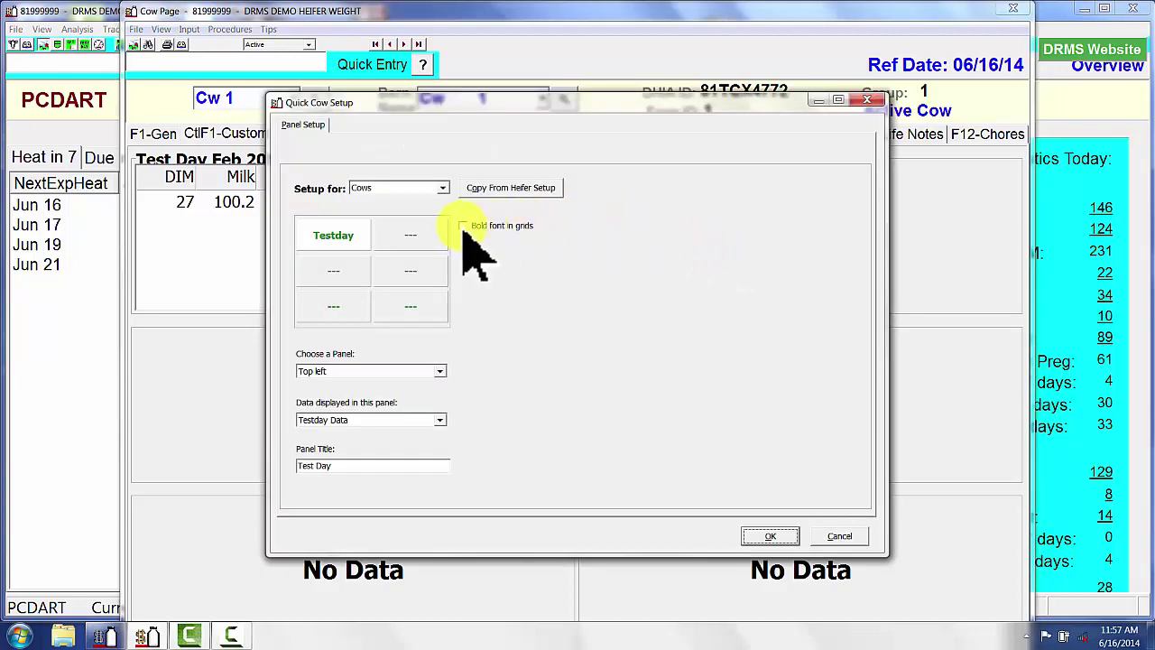
click(404, 243)
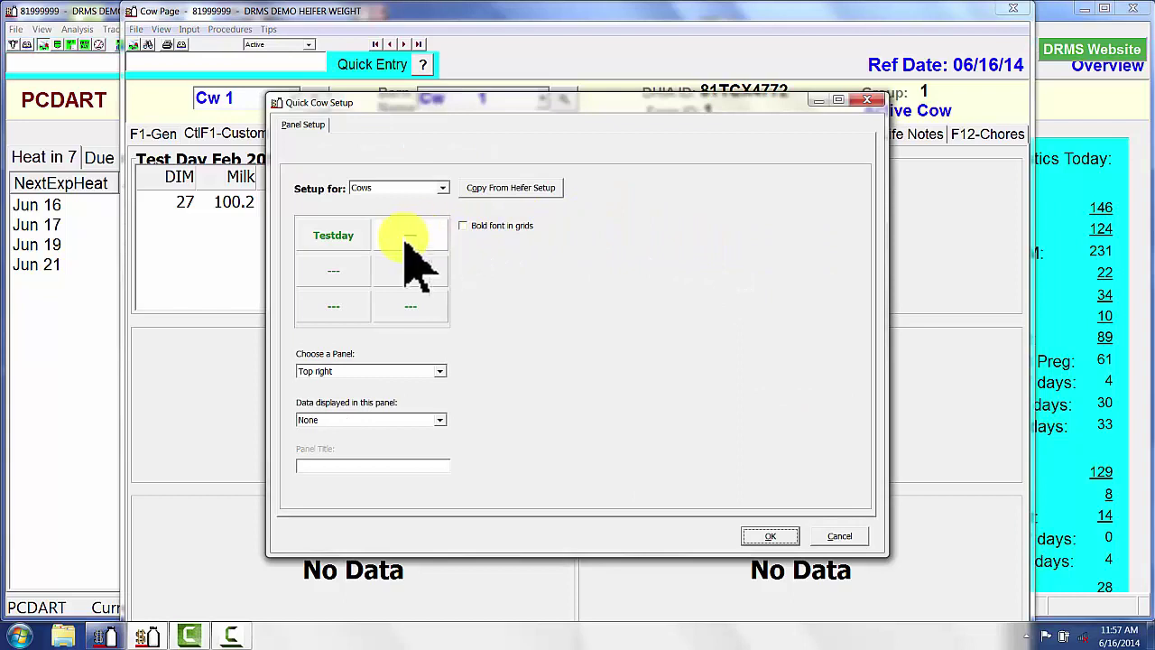
click(441, 420)
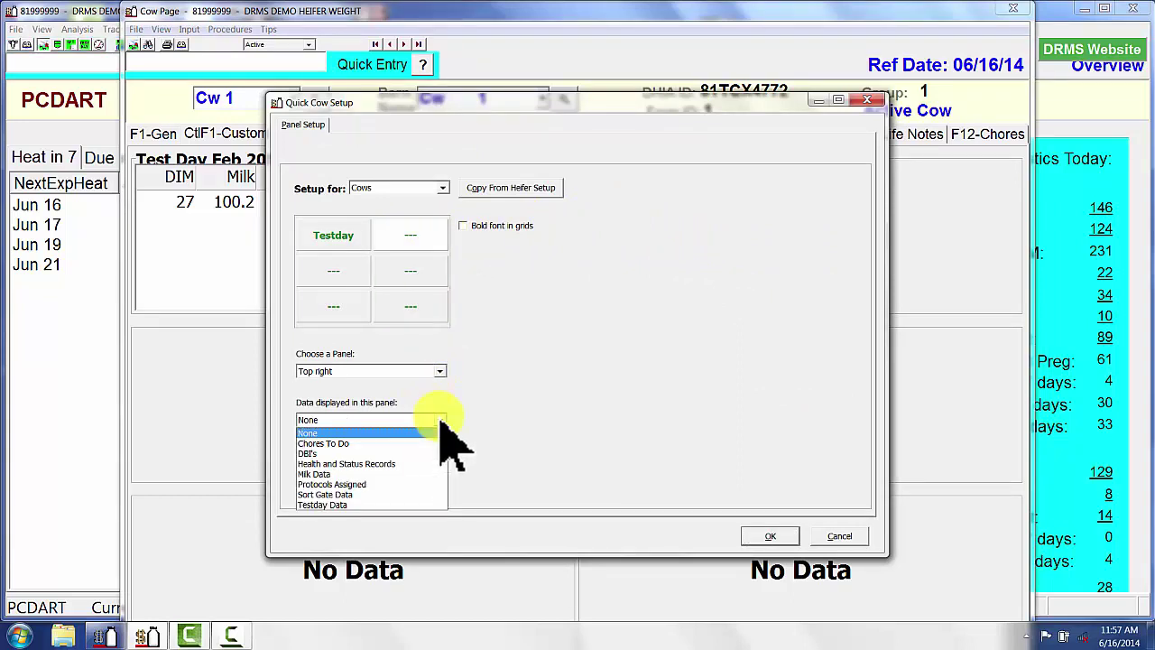
click(412, 462)
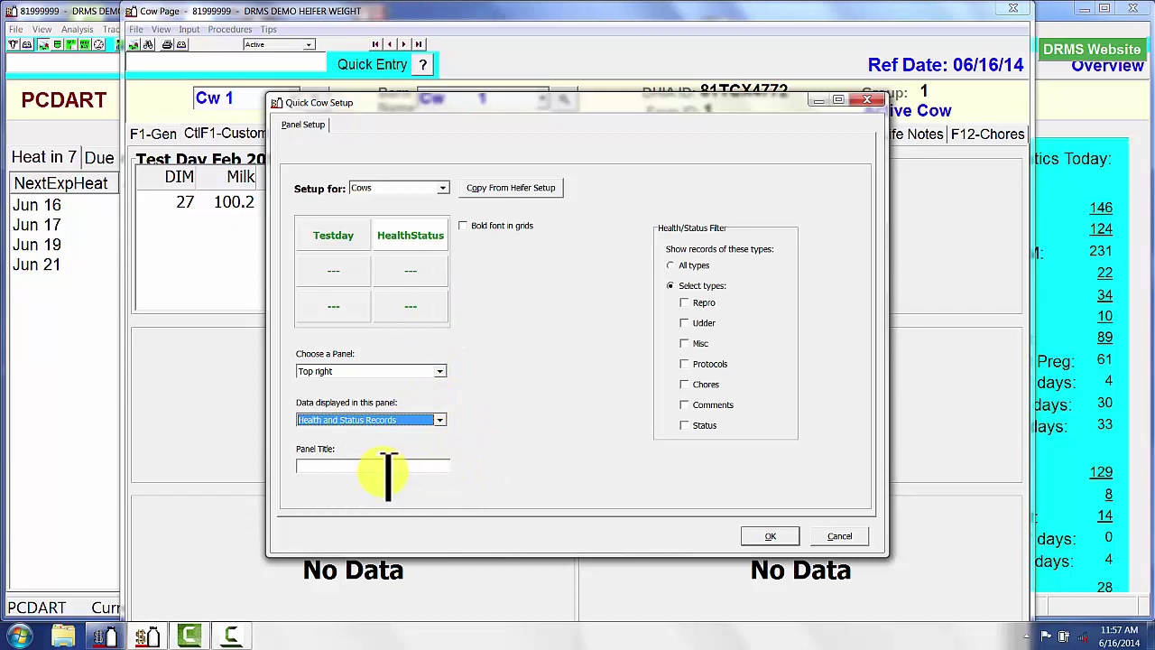
click(386, 464)
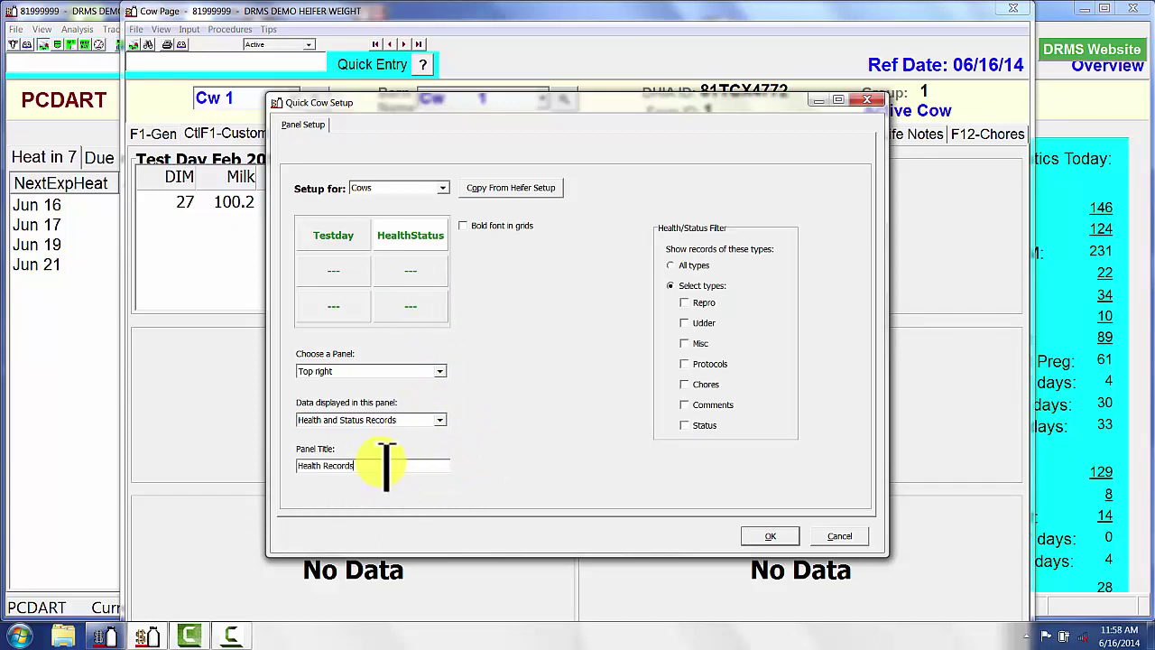
click(754, 536)
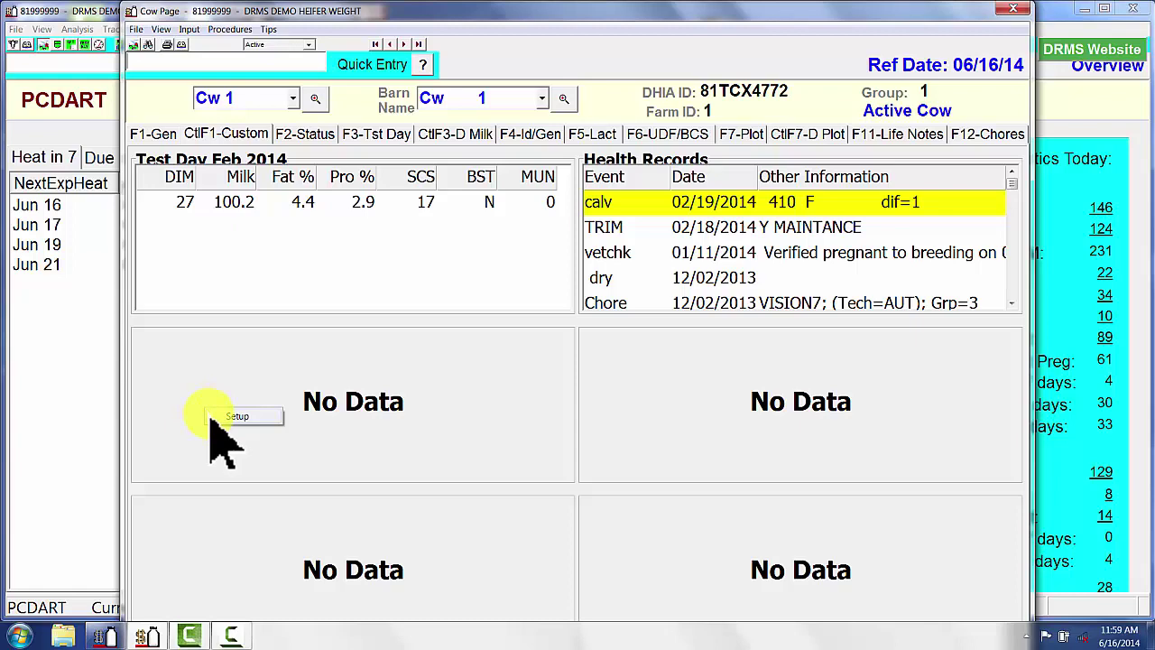
- Set the middle-left panel to Udder-only Health and Status Records titled 'Uddder Health Records'
click(230, 417)
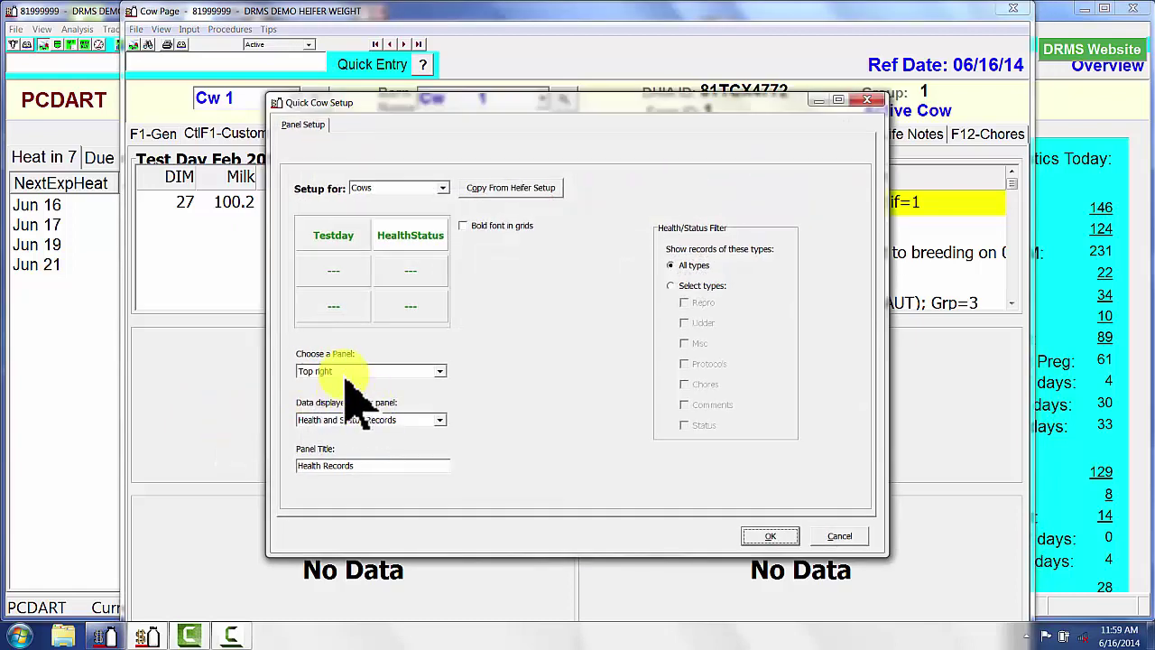
click(361, 280)
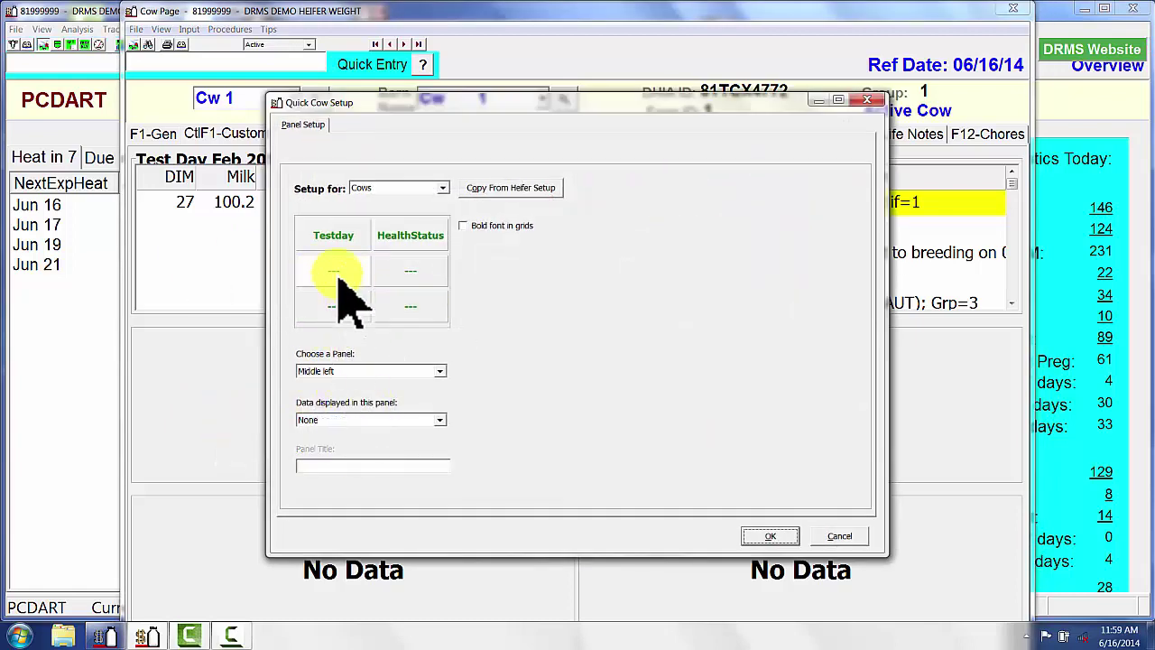
click(439, 420)
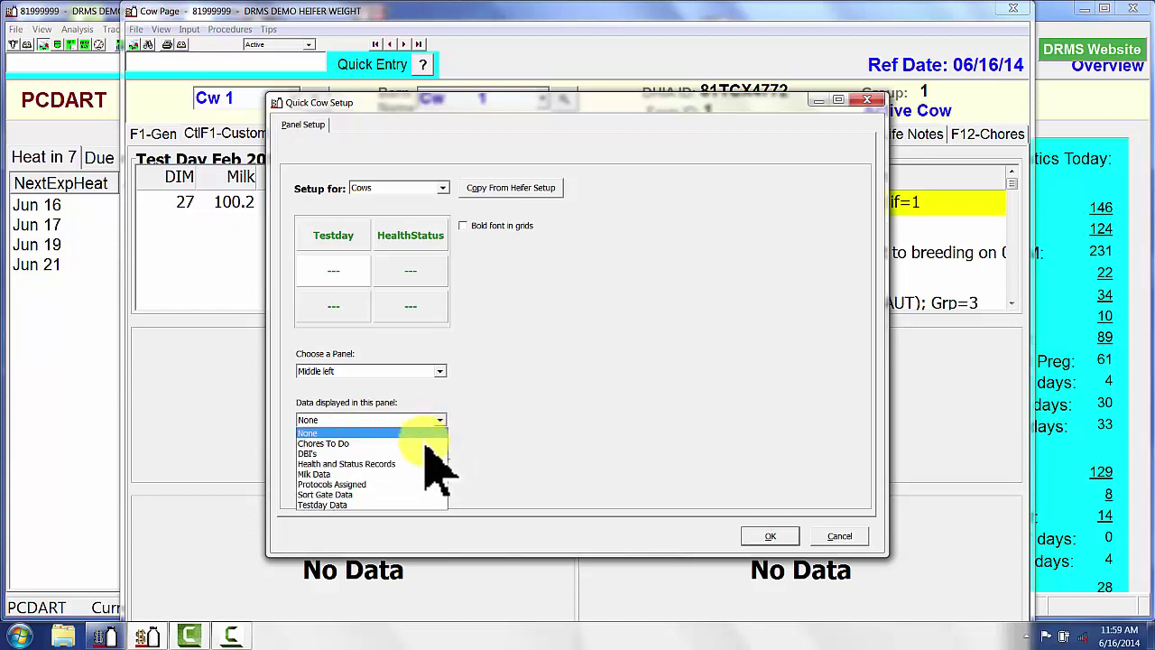
click(405, 464)
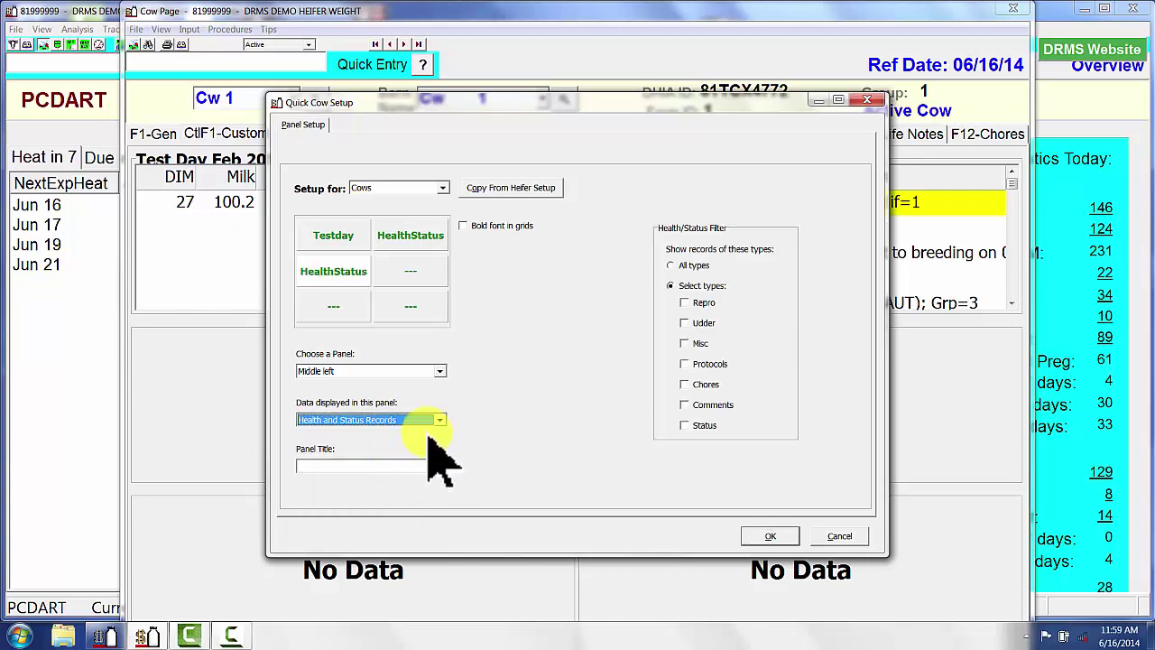
click(685, 325)
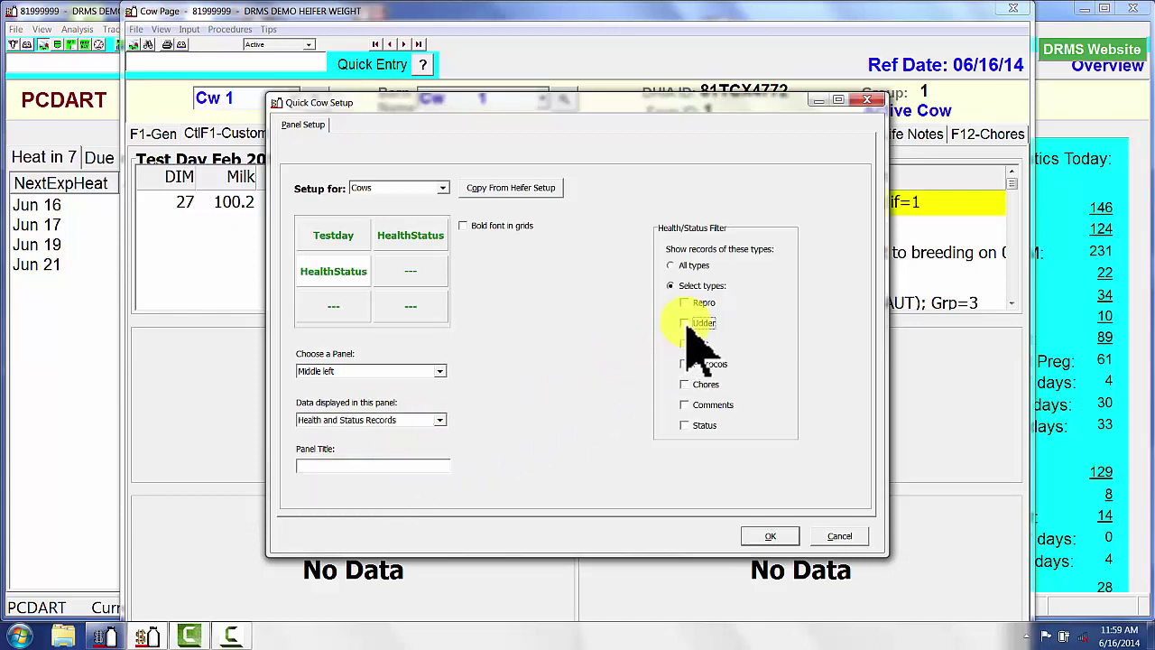
click(351, 465)
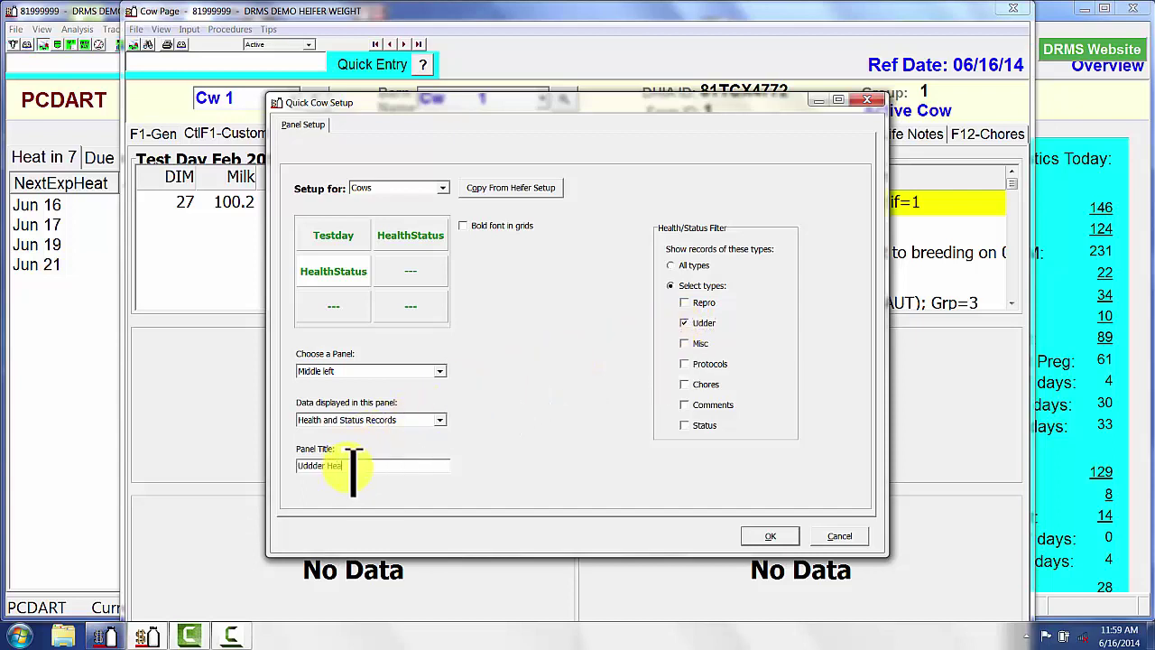
text(Uddder Health Records)
click(768, 535)
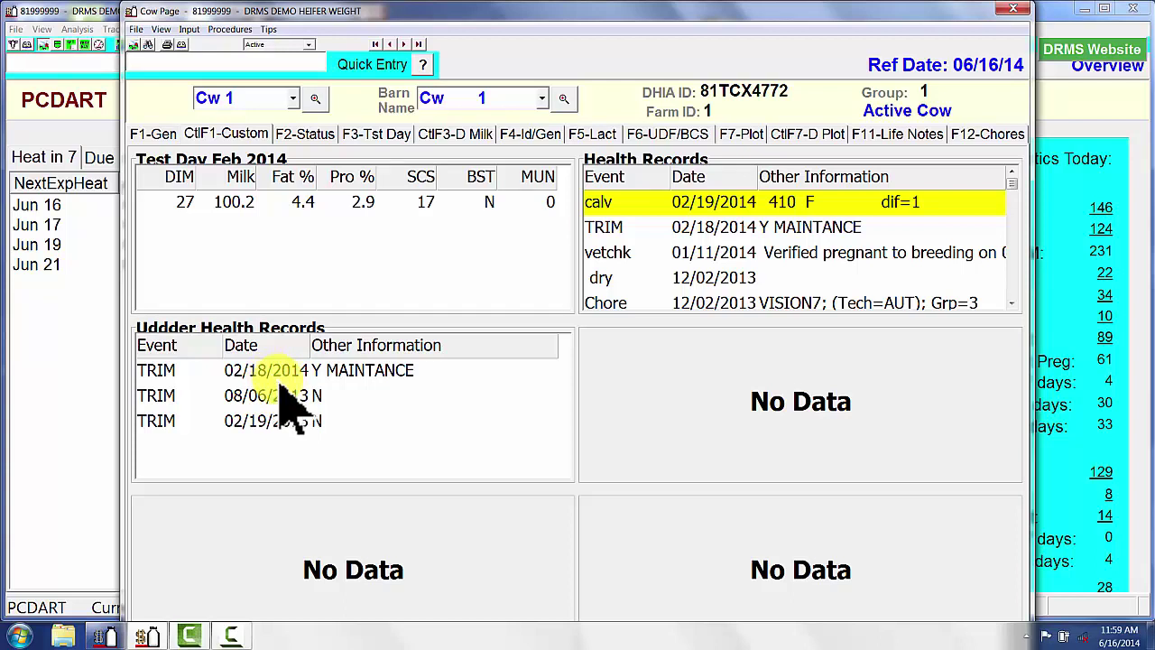
- Set the middle-right panel to show DBI's with the title 'Lactation information'
click(704, 406)
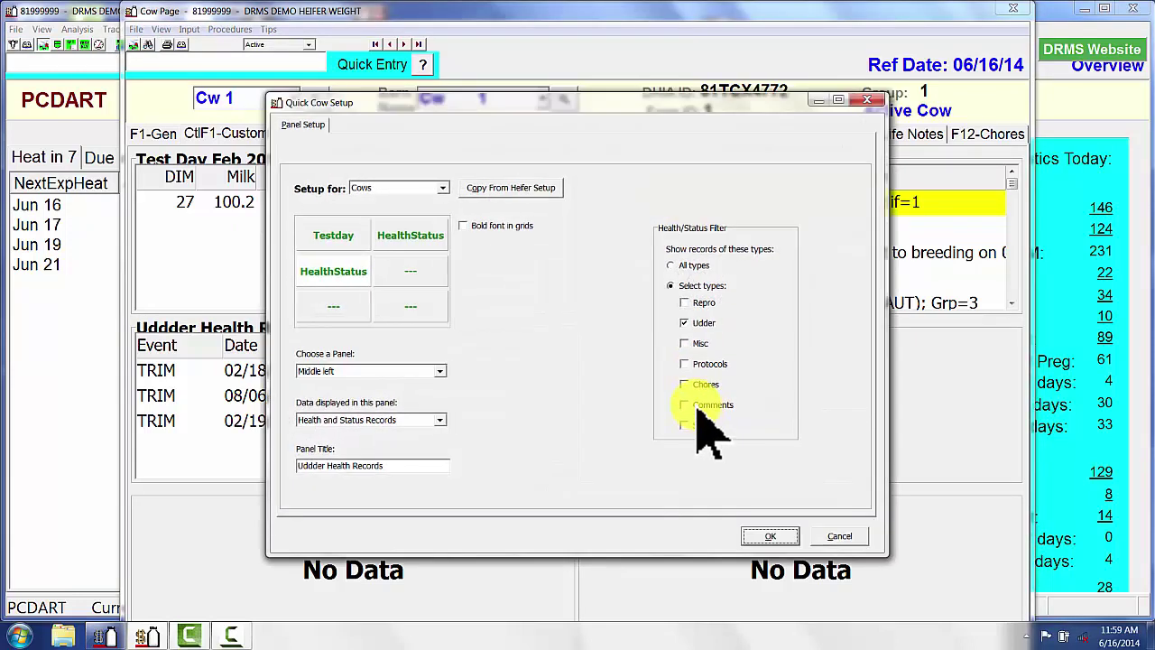
click(422, 275)
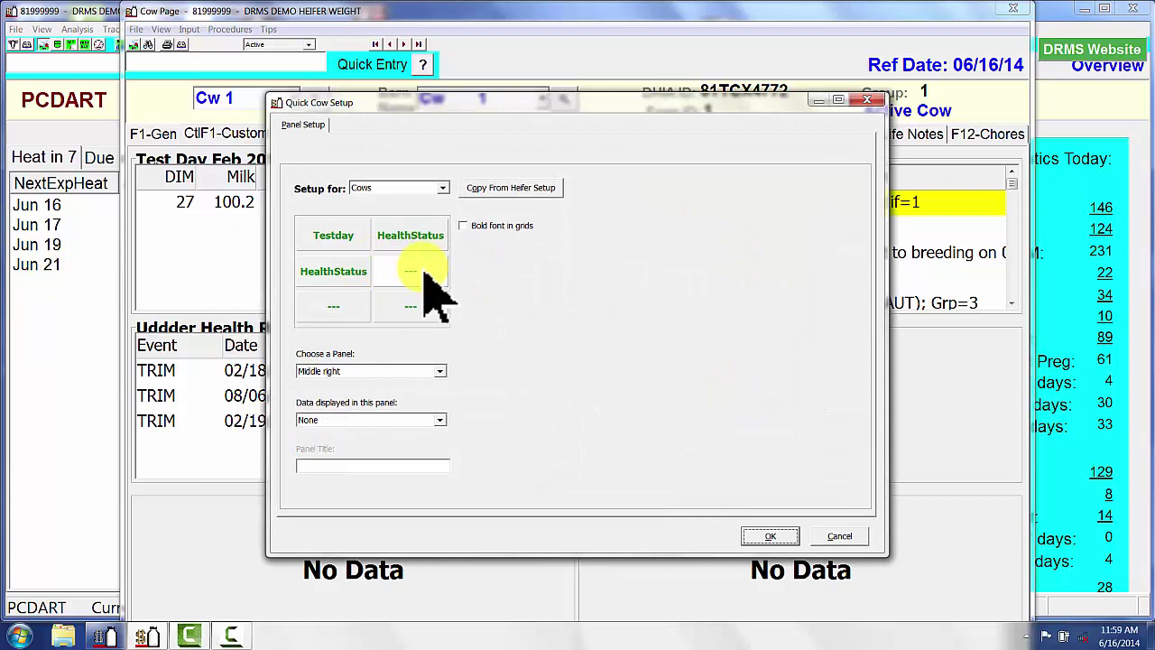
click(439, 421)
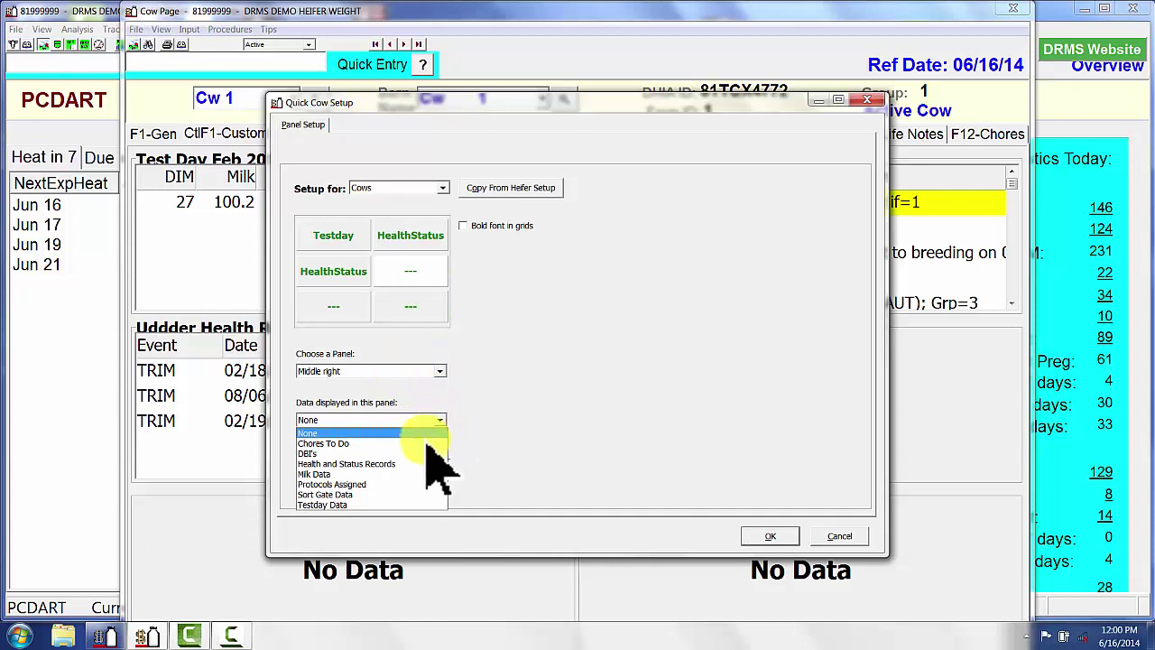
click(421, 453)
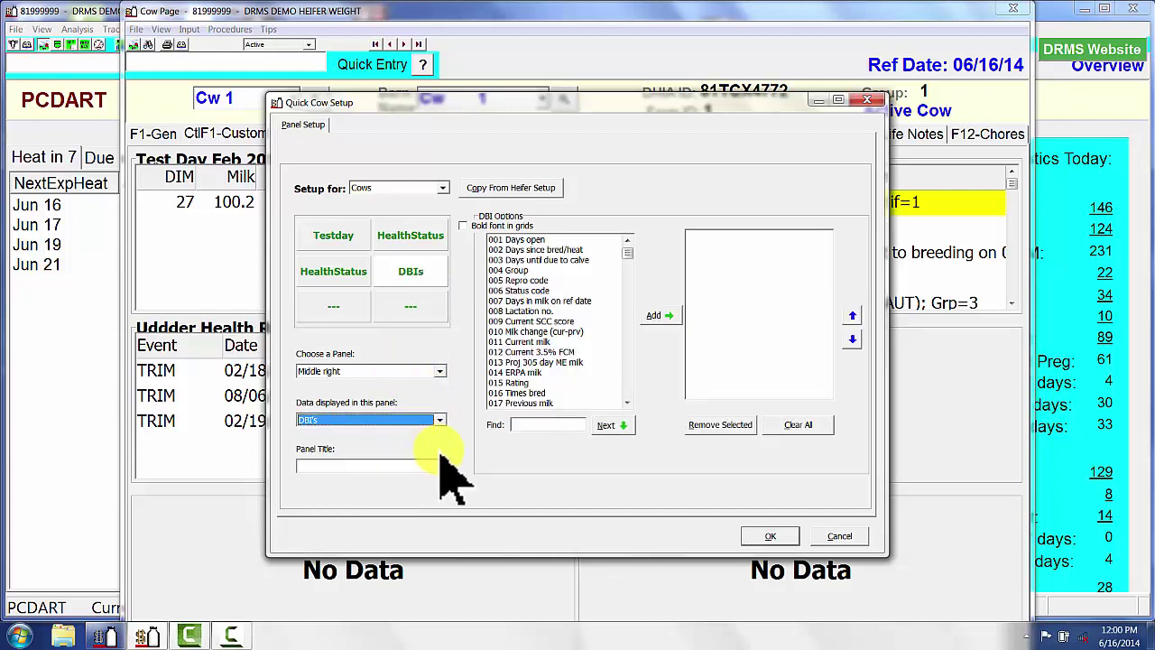
click(397, 466)
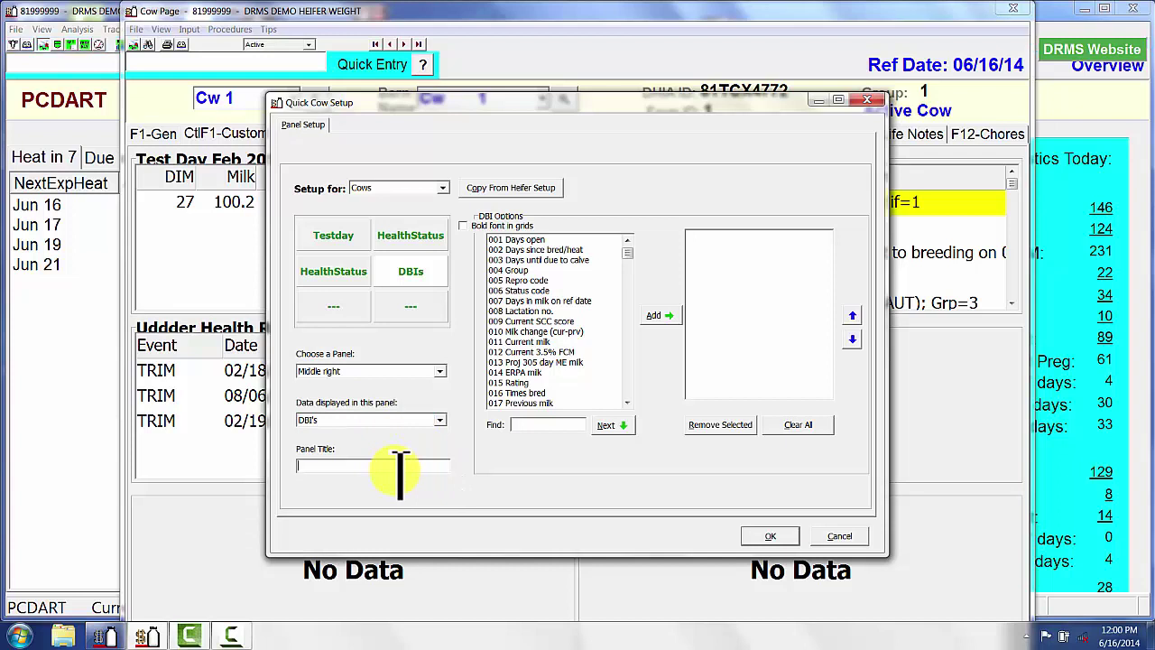
text(Lactation information)
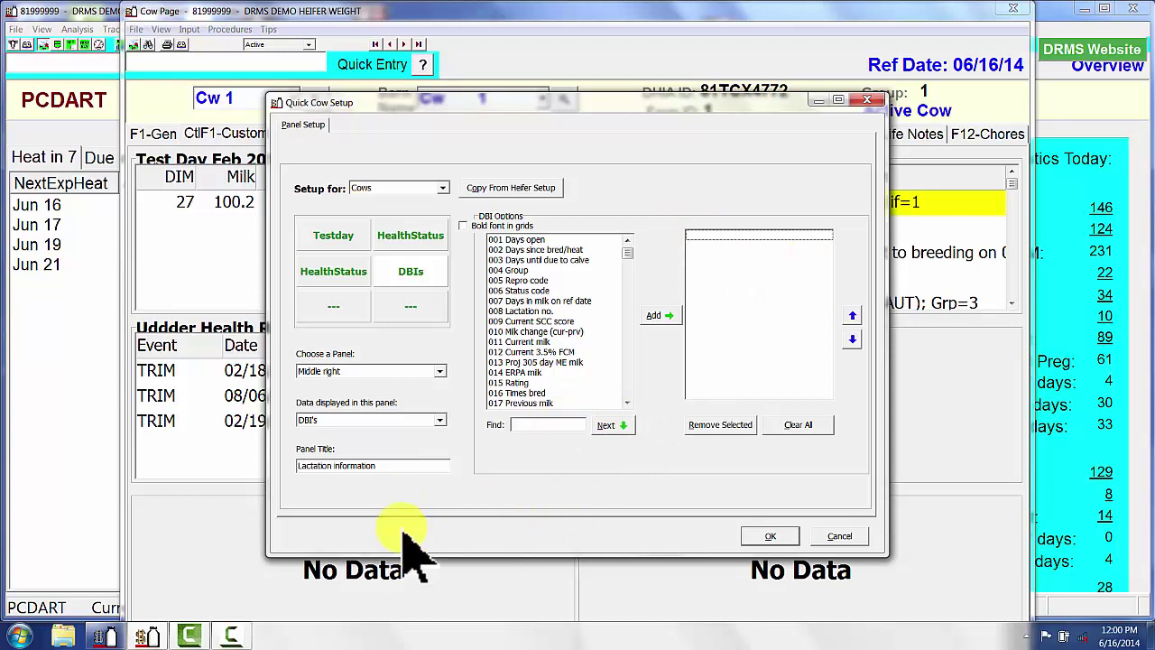
- Add DBIs 074 Last calving date, 273 Calf sex and disposition, 223 Calf Index Number and 008 Lactation no
click(561, 424)
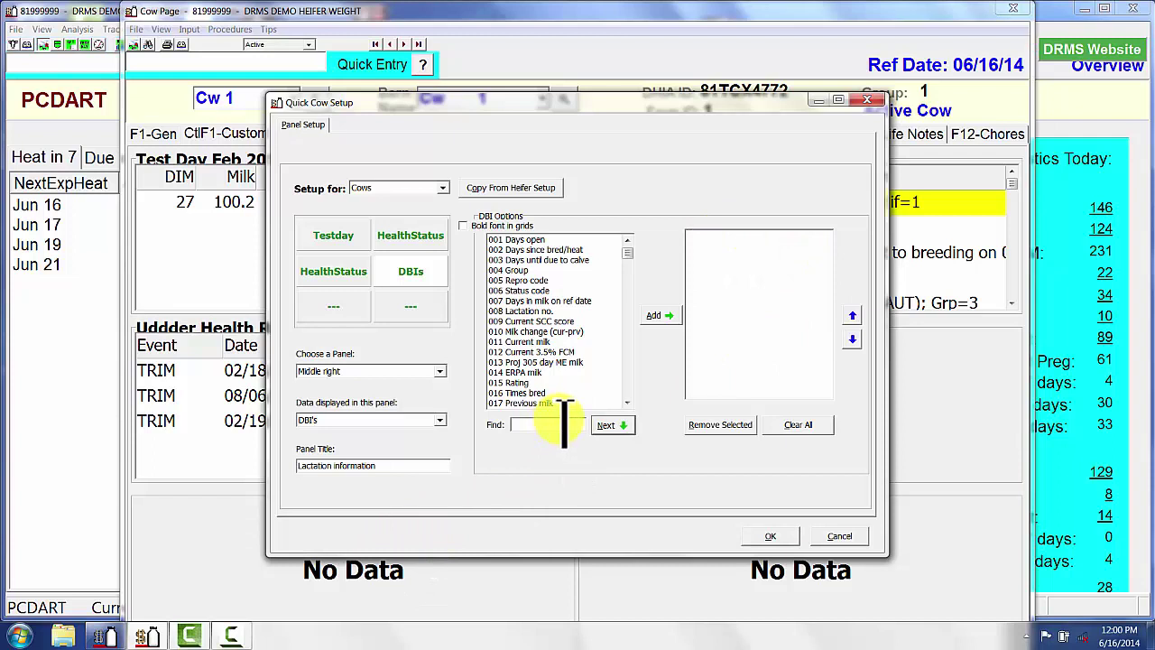
text(74)
click(657, 315)
click(501, 425)
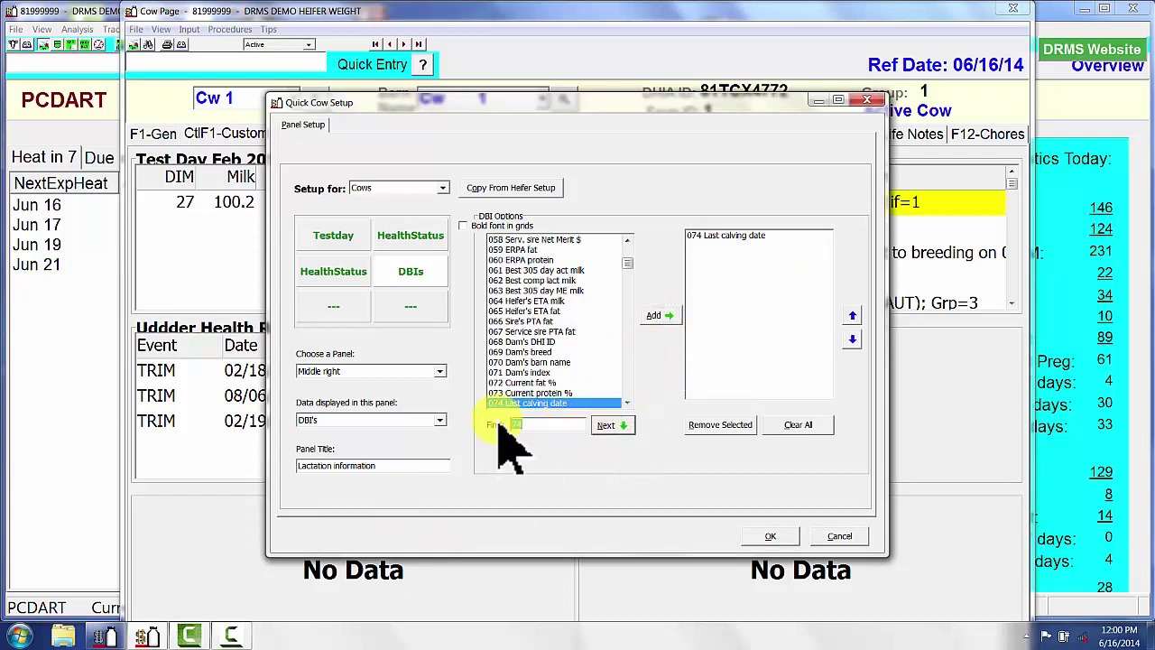
text(273)
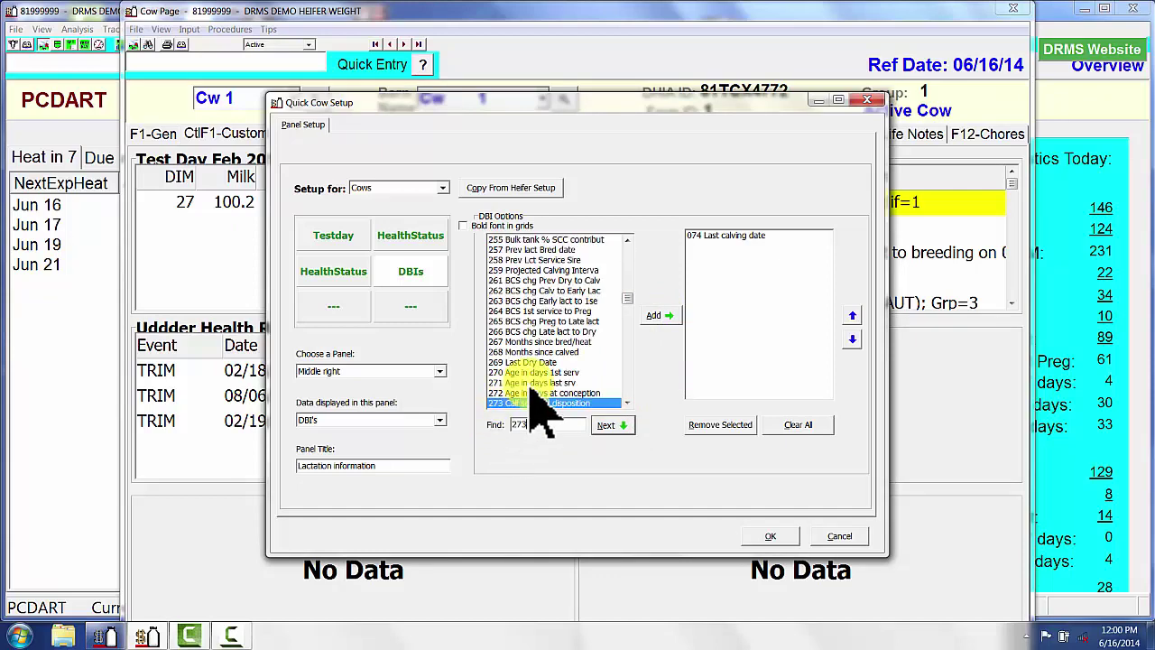
click(666, 315)
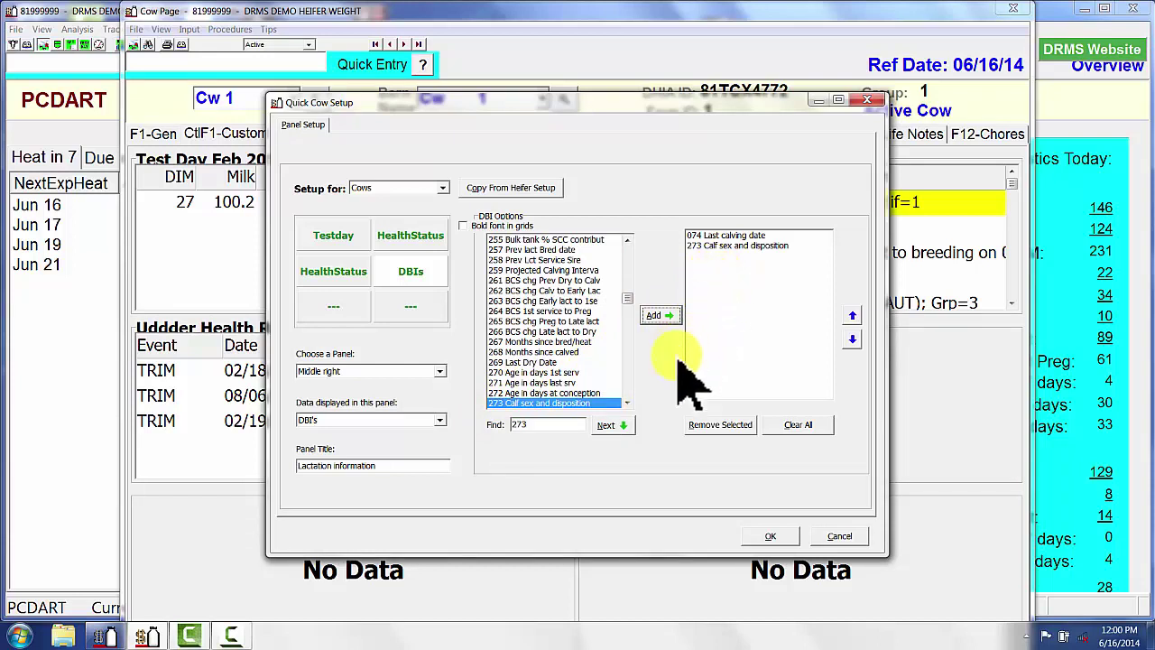
drag(531, 425, 503, 425)
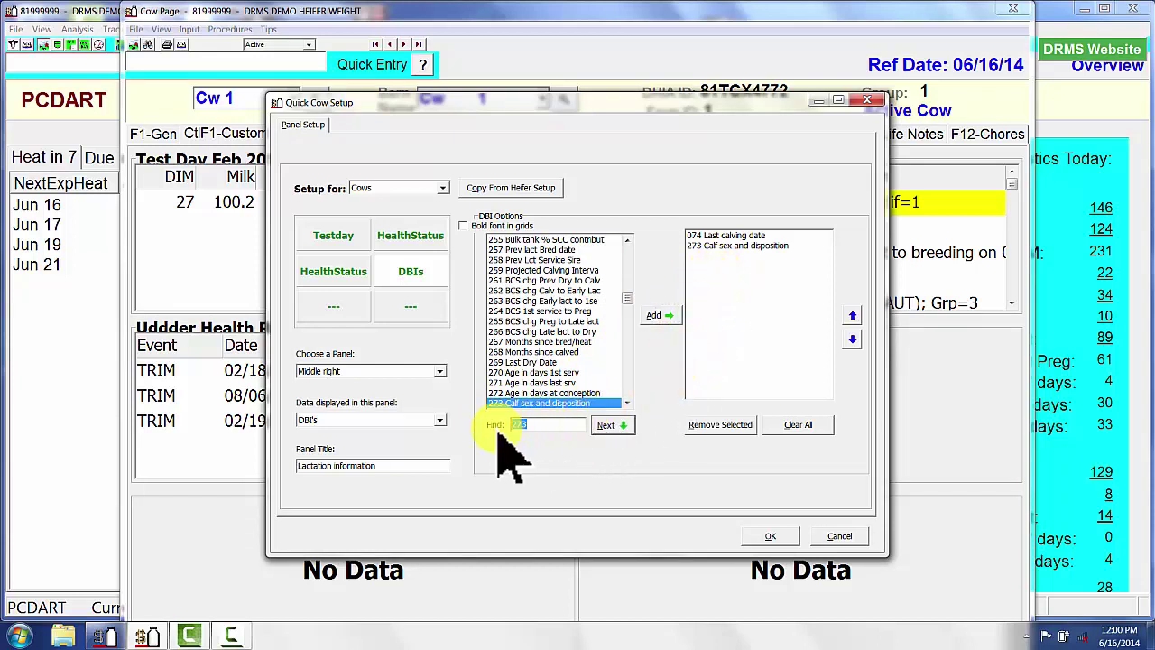
text(223)
click(659, 315)
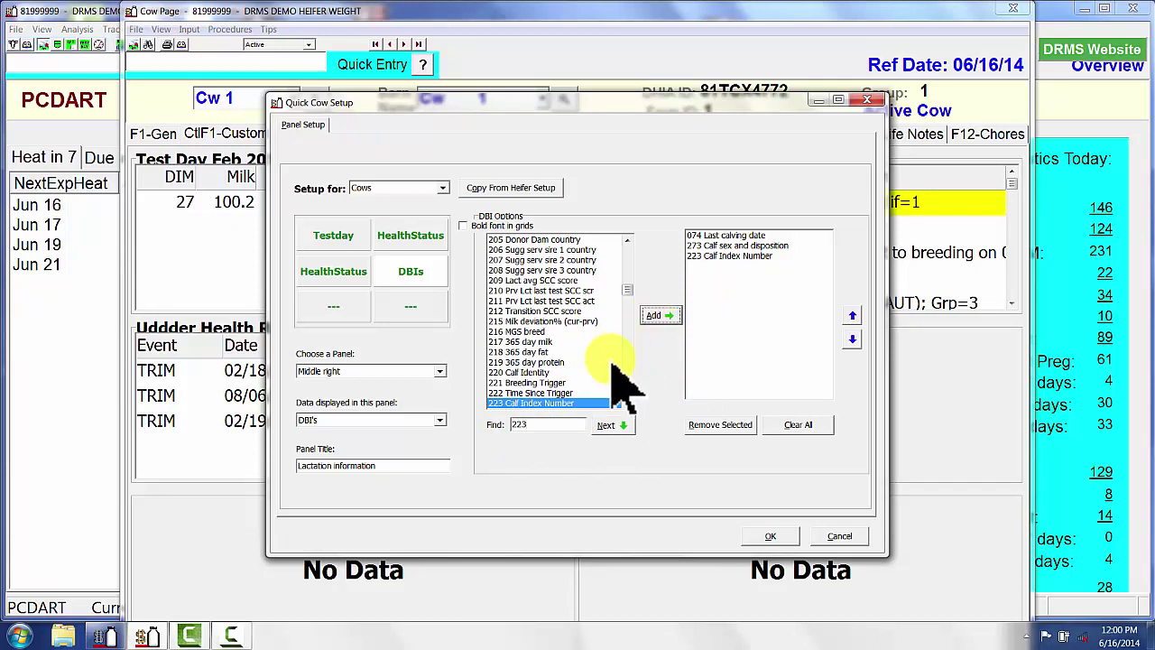
drag(539, 424, 490, 425)
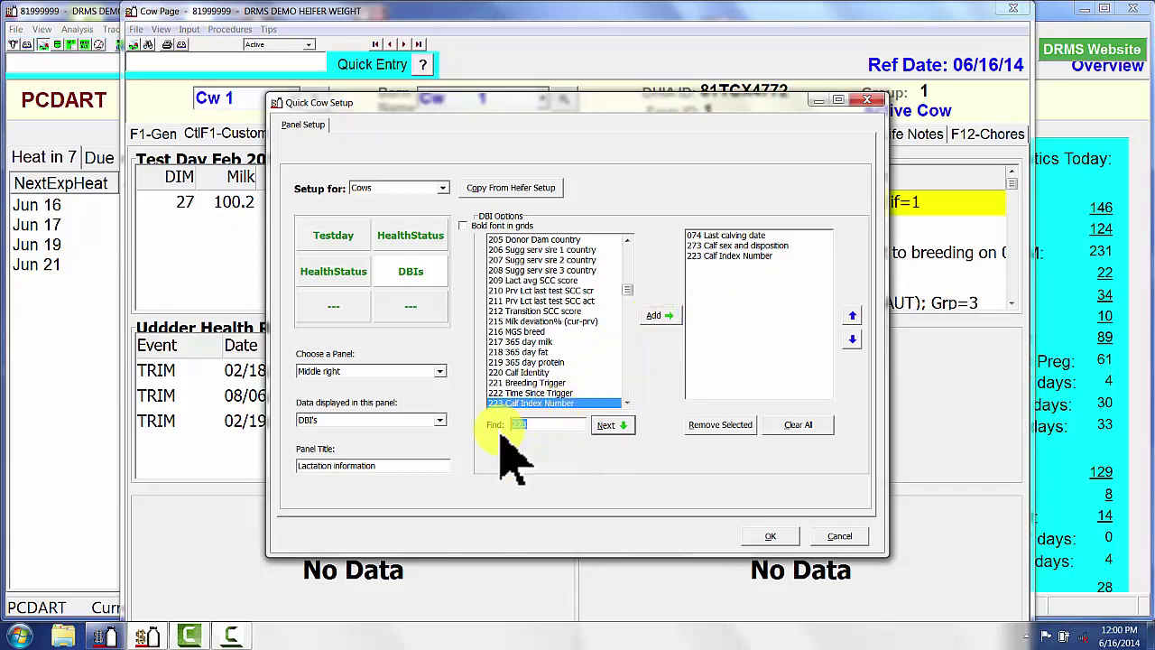
text(8)
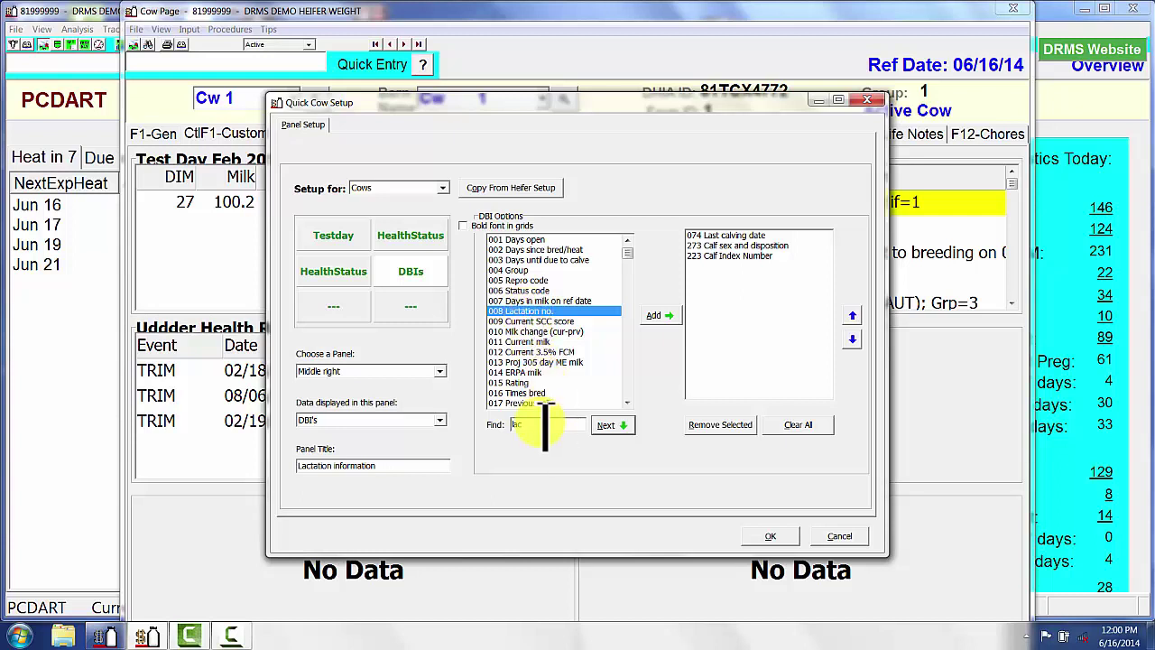
click(657, 318)
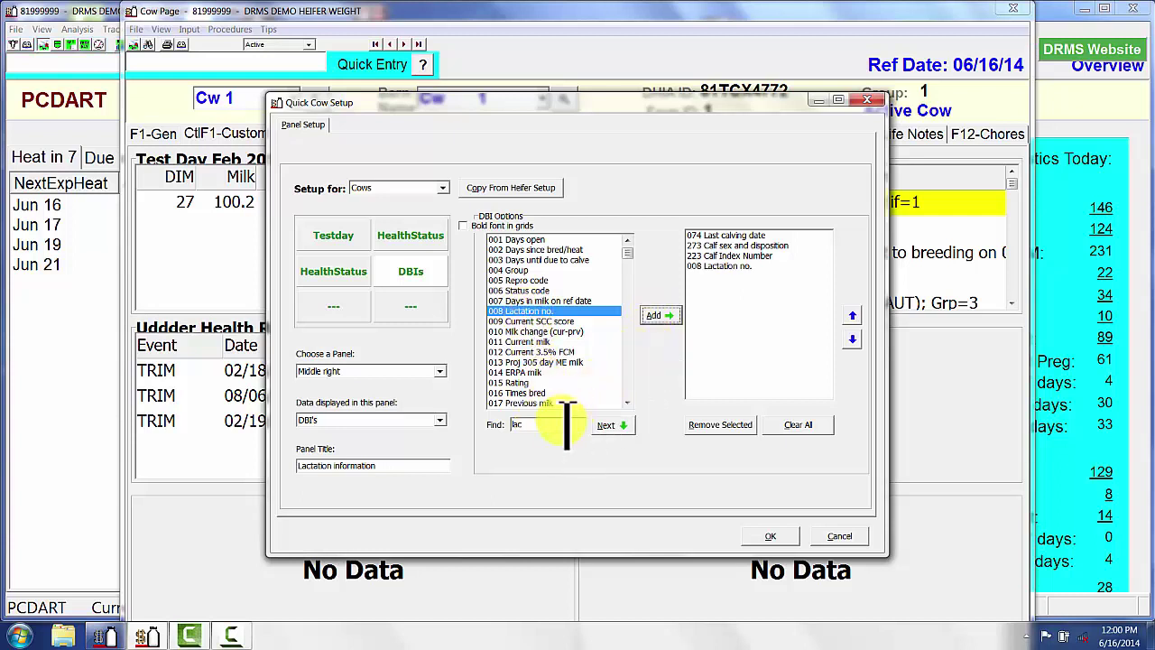
- Add DBIs 021 Lifetime milk, 164 Proj 305 day act milk and 171 Herdmate deviated milk, then save
double_click(517, 424)
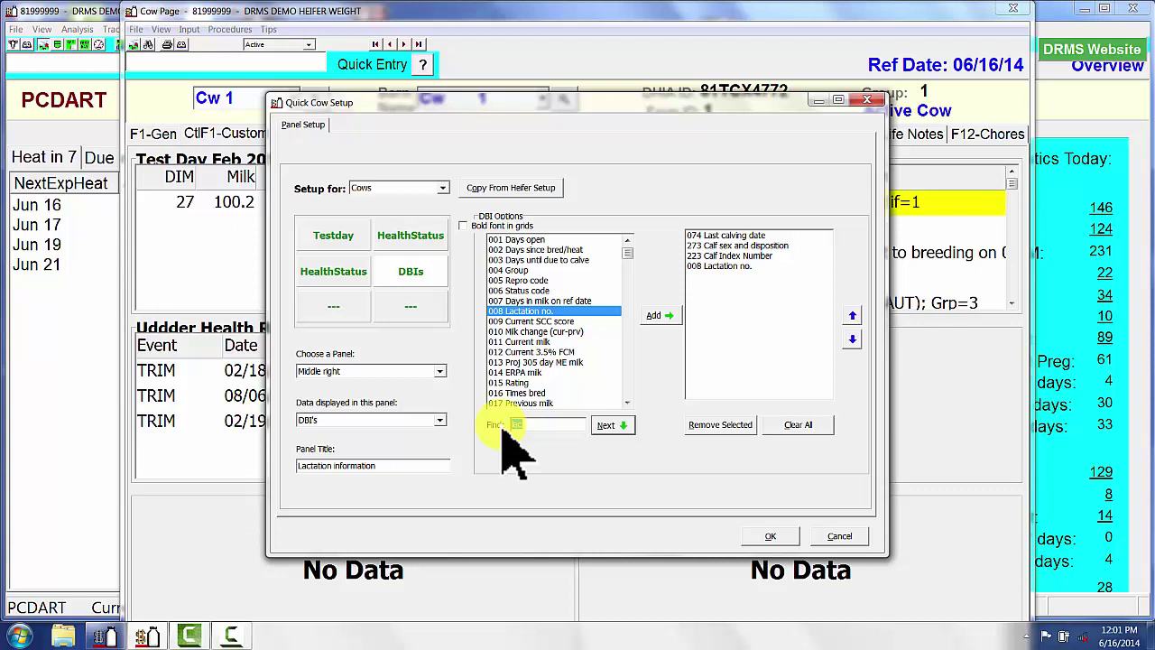
text(life)
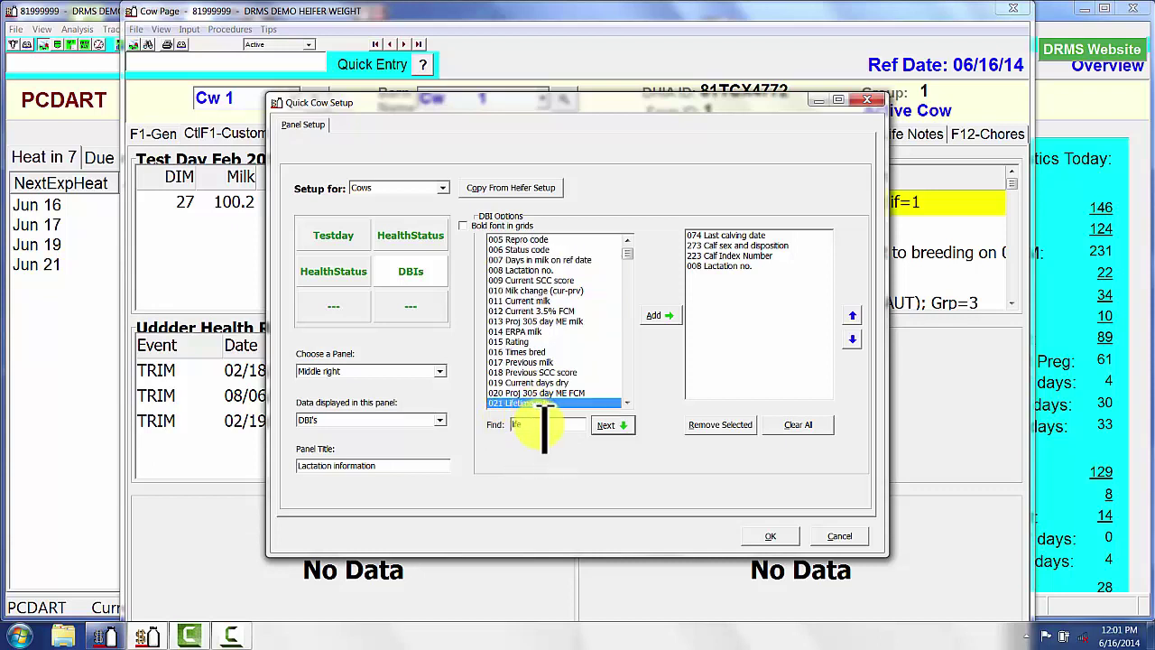
click(657, 316)
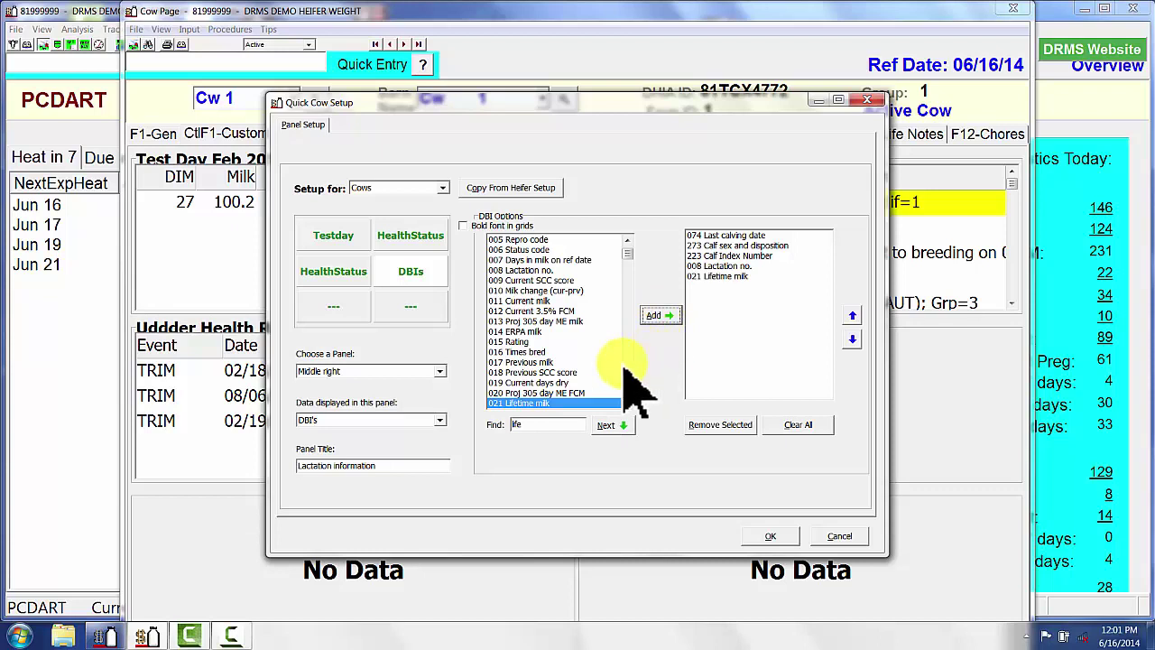
double_click(523, 424)
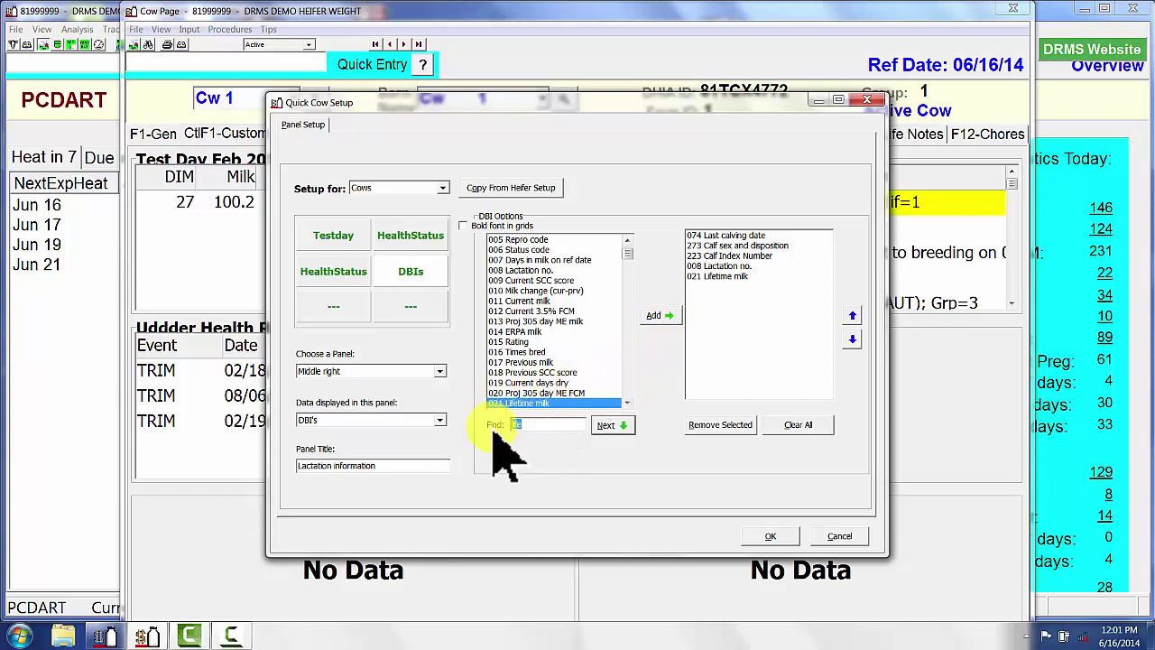
text(76)
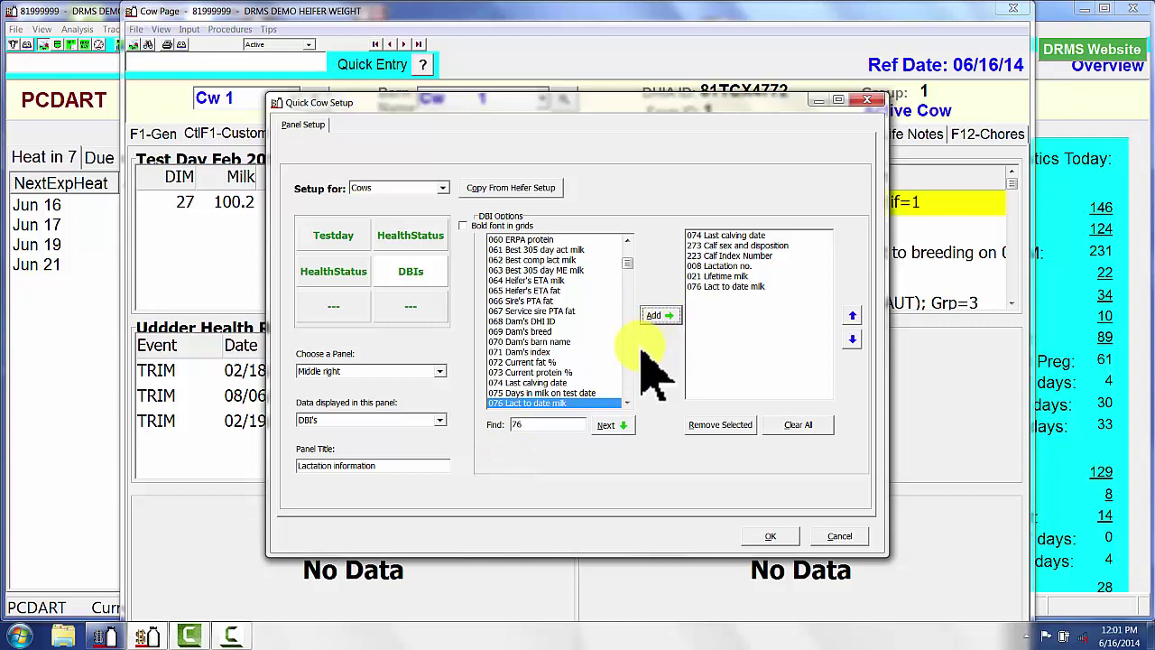
double_click(524, 425)
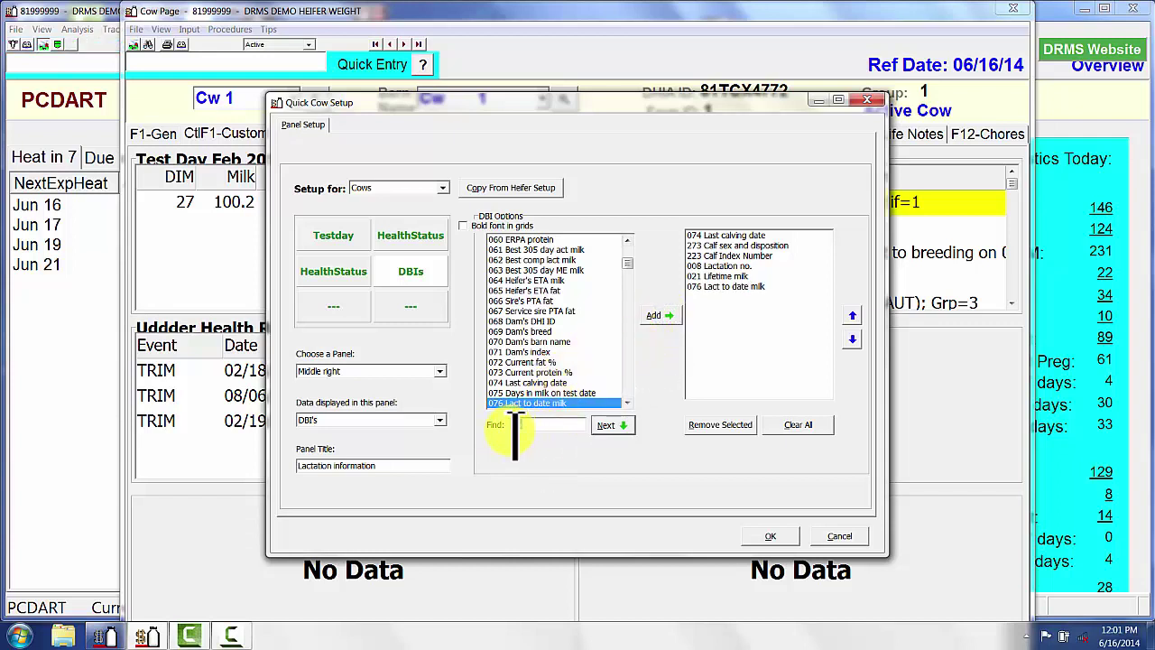
text(164)
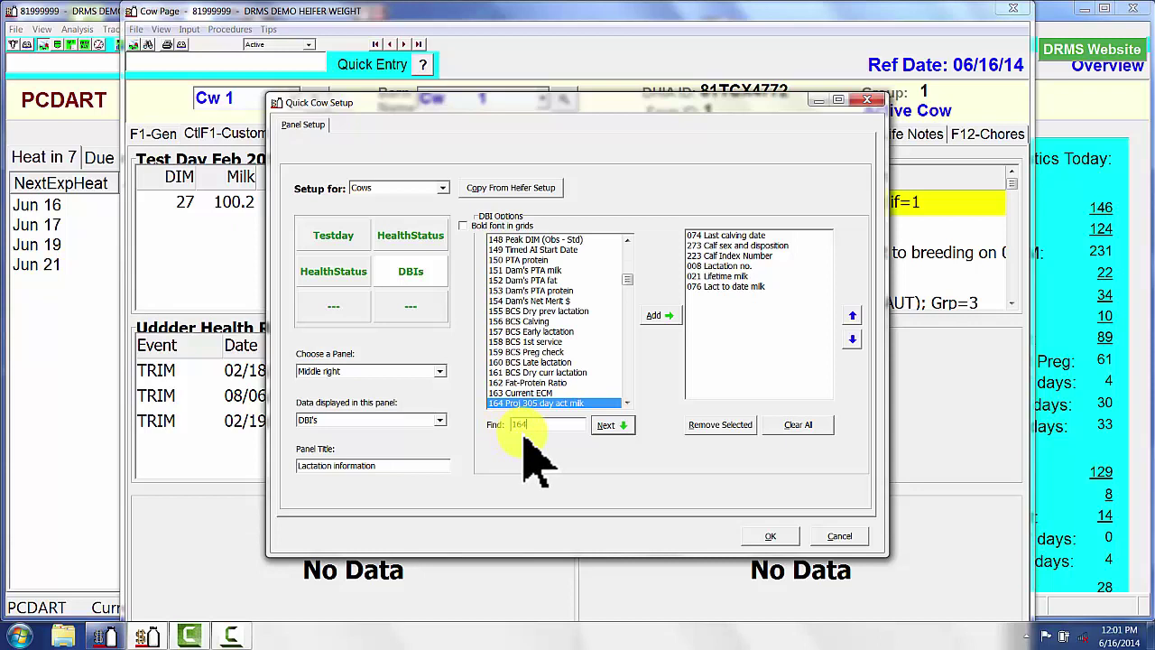
click(658, 317)
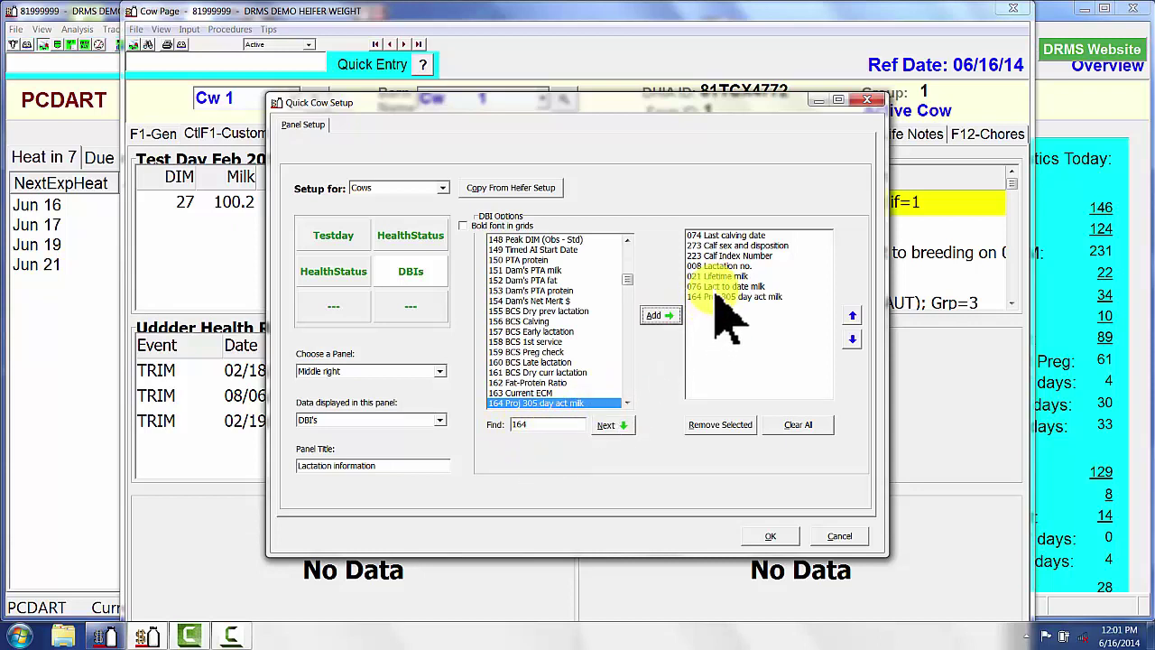
double_click(510, 424)
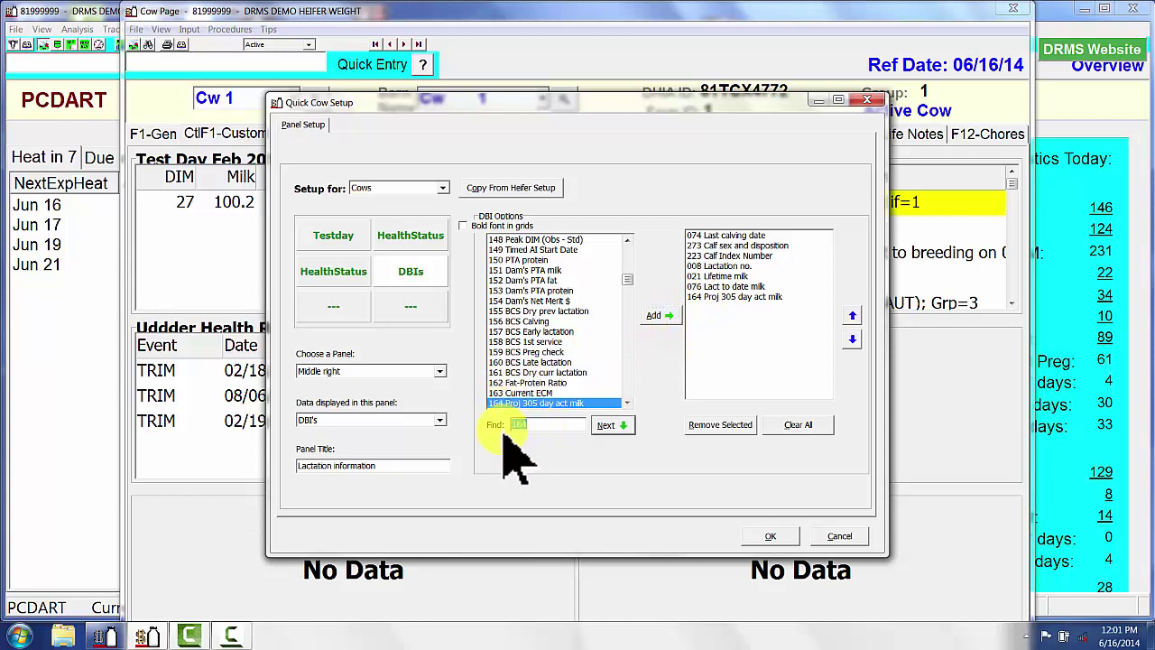
text(171)
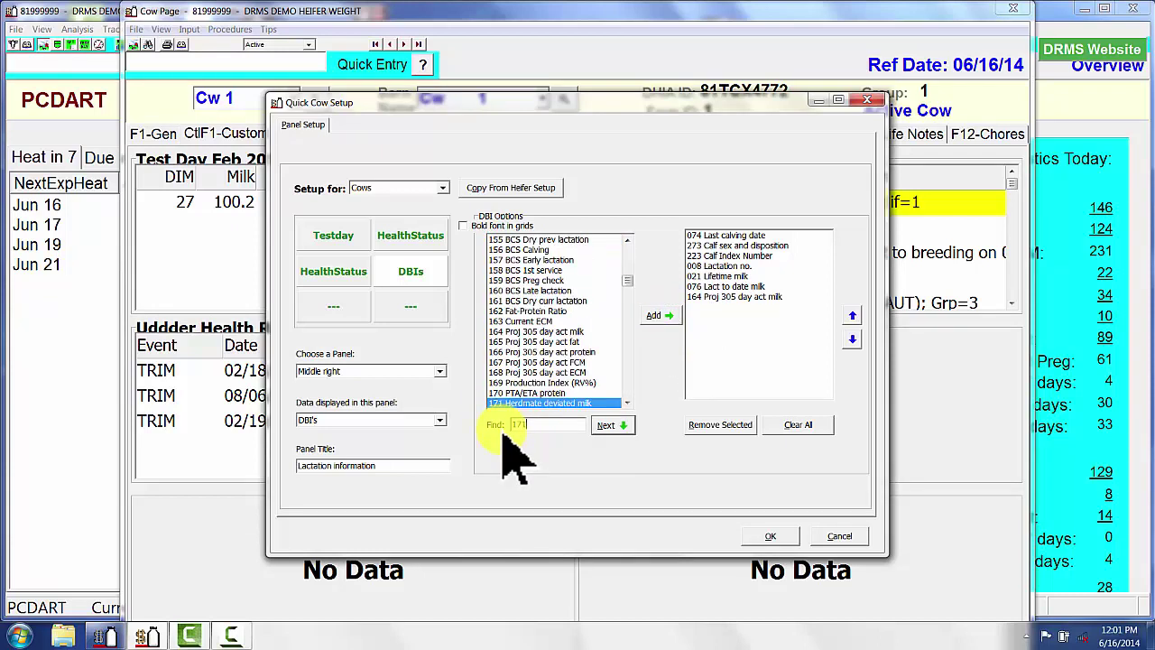
click(655, 316)
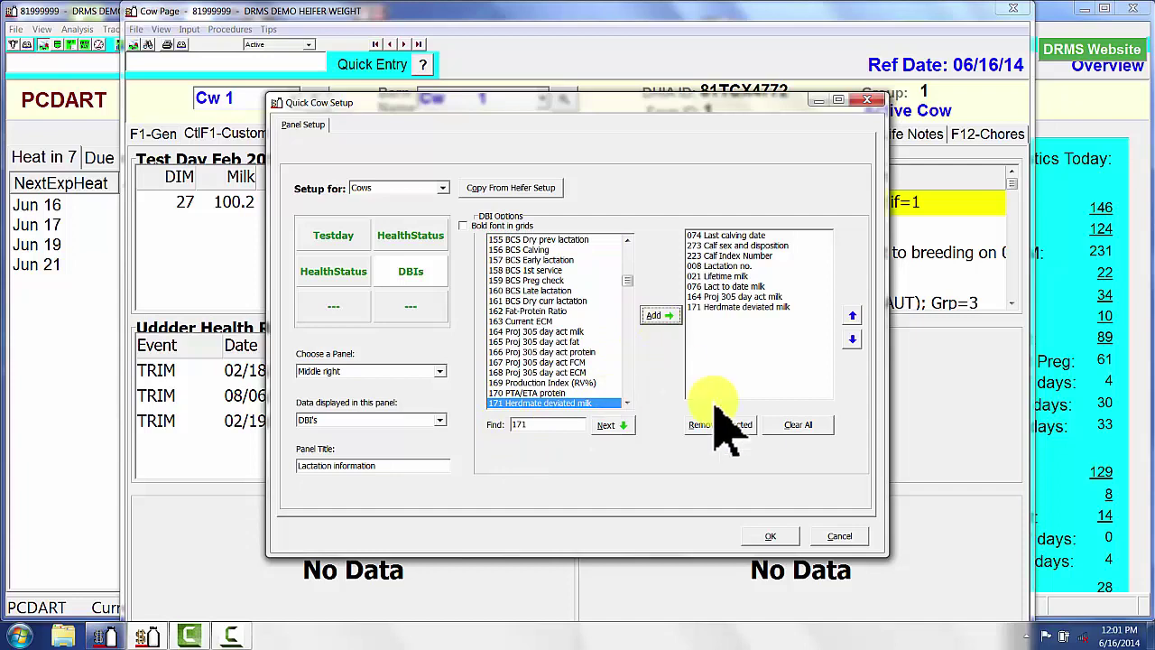
click(767, 535)
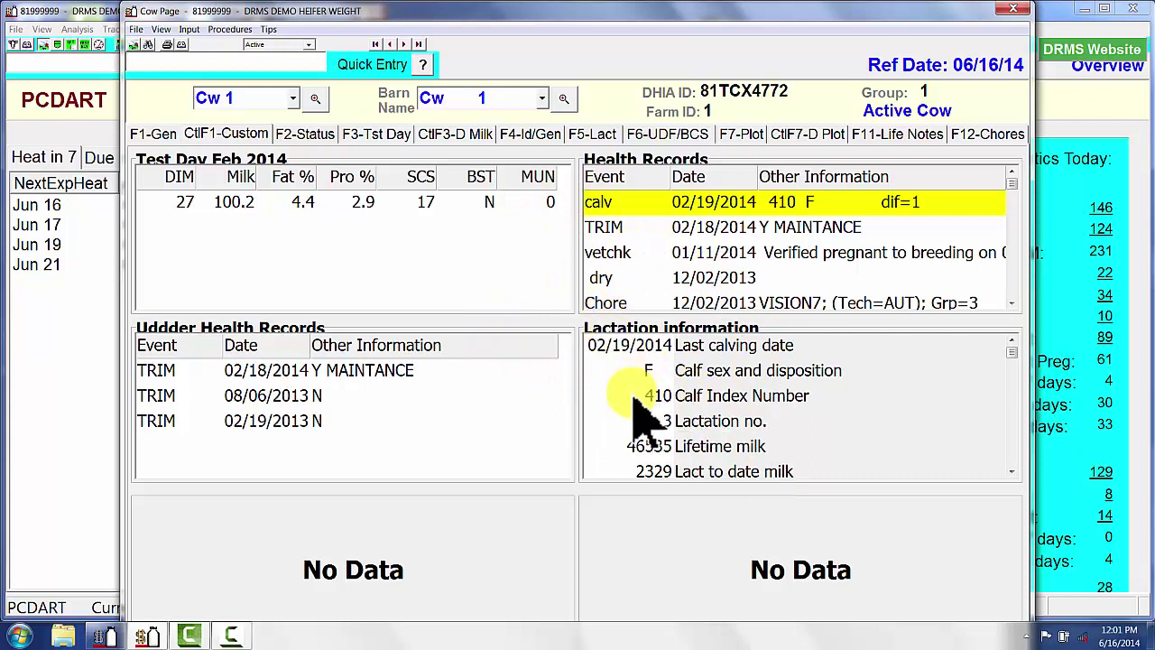
right_click(454, 548)
- Set the bottom-left panel to show DBI's with the title 'Breeding Information'
click(472, 559)
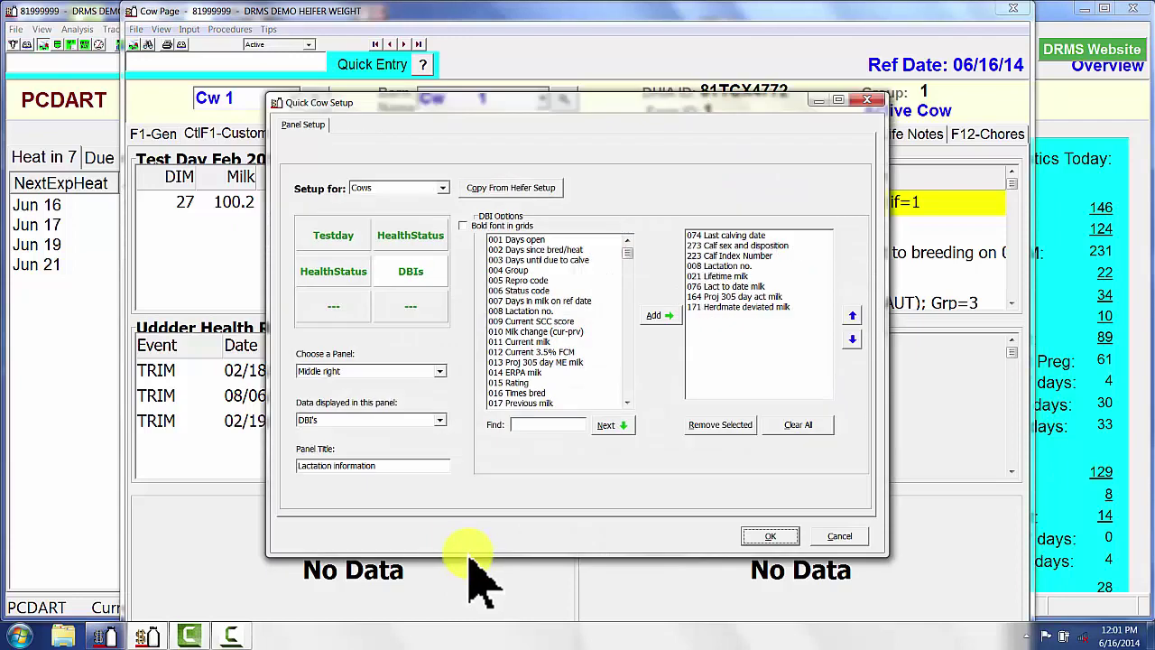
click(350, 311)
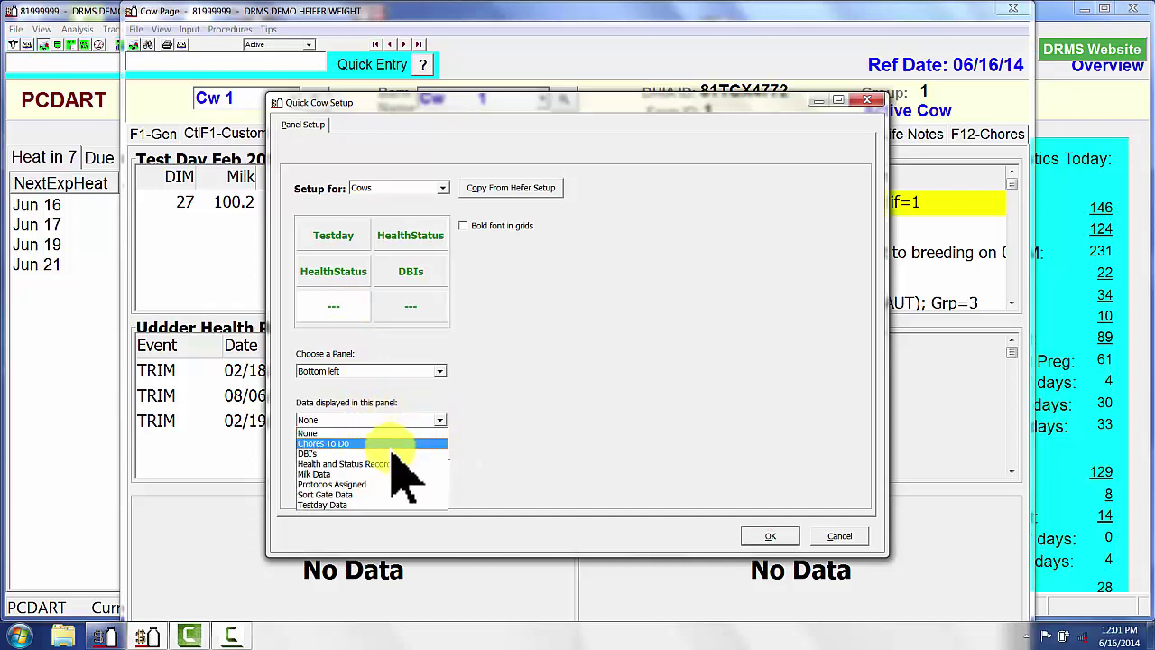
click(390, 453)
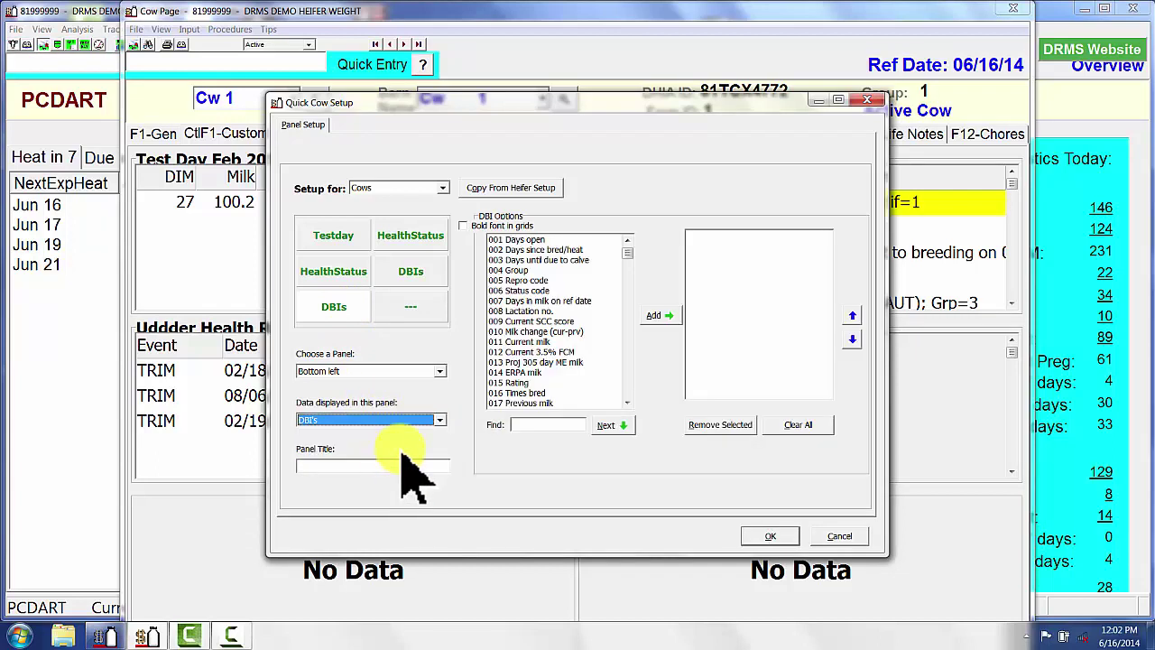
click(355, 465)
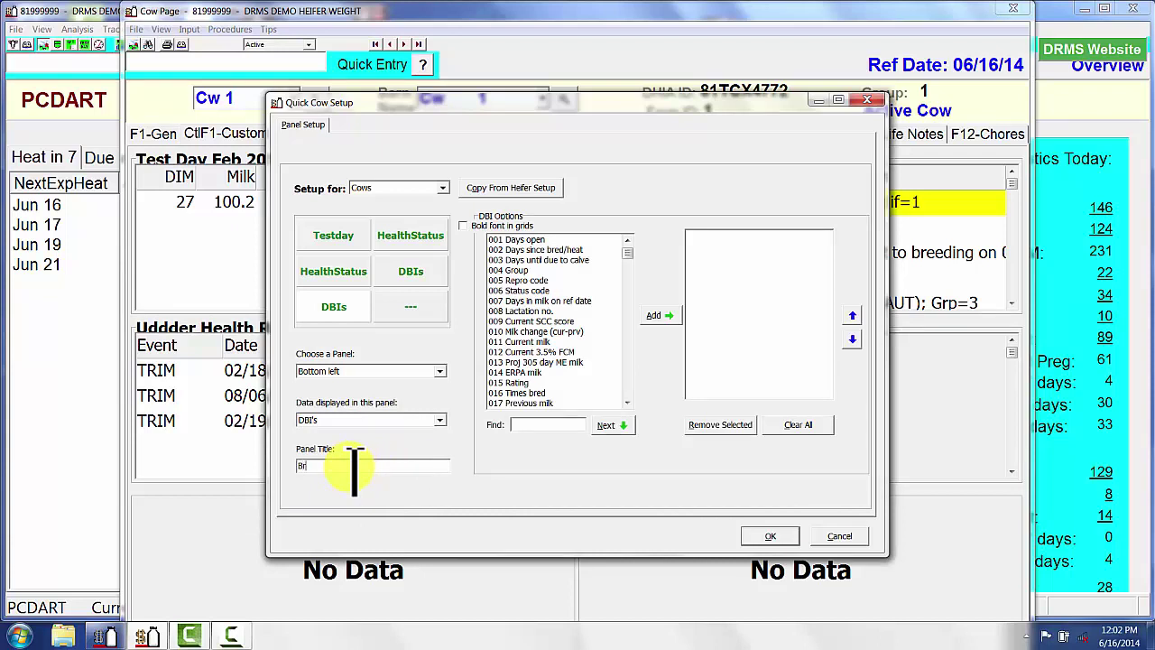
text(Breeding Information)
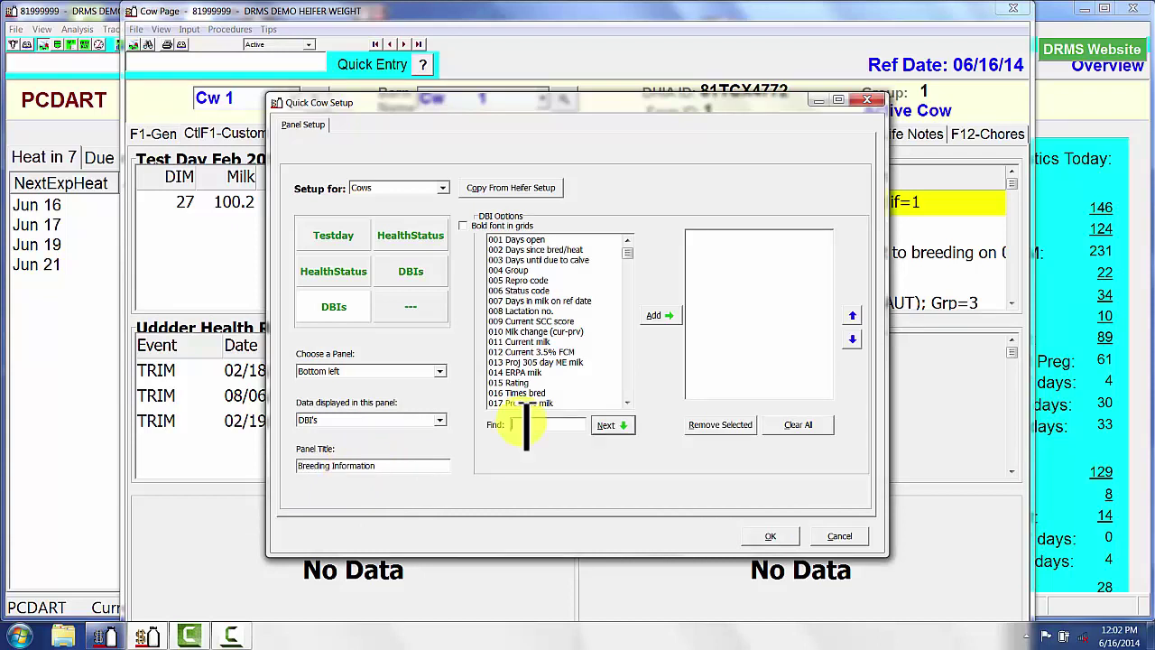
click(520, 424)
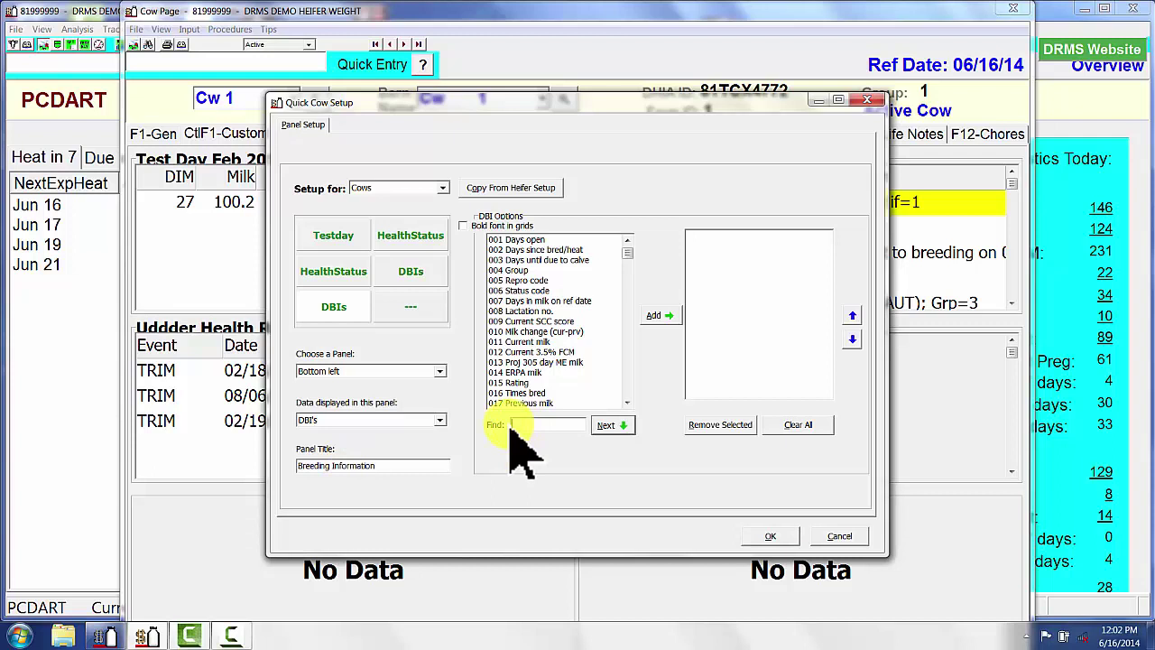
- Add DBIs 005 Repro code, 027, 086 Times bred/date and 087 Date due to the panel
text(5)
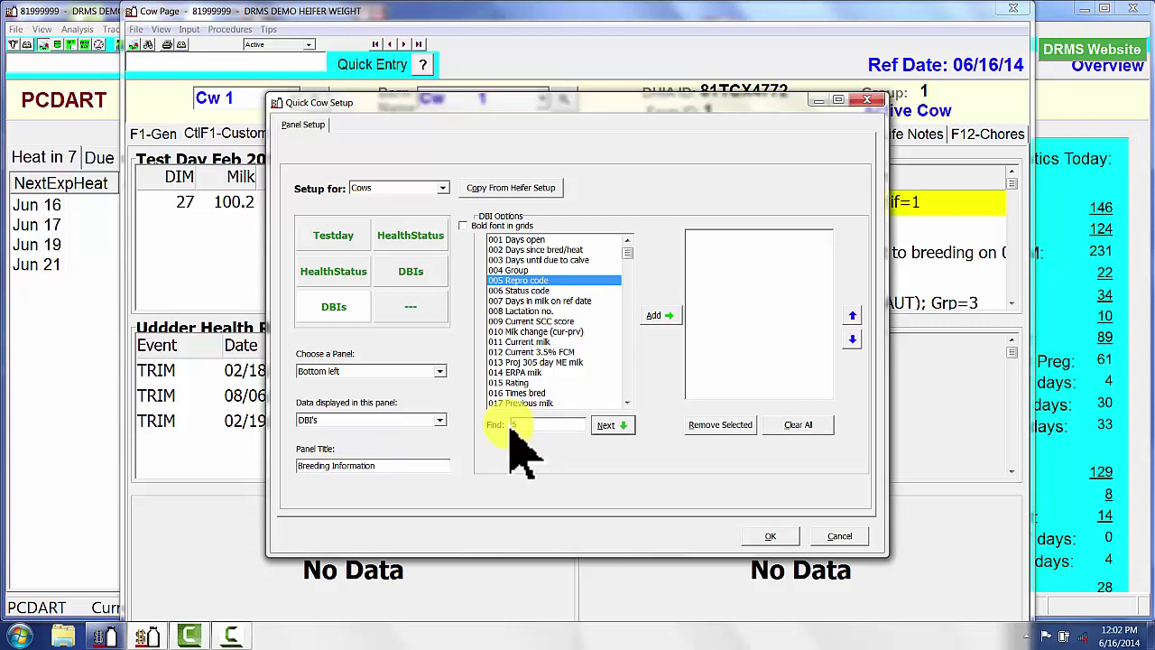
click(656, 316)
text(27)
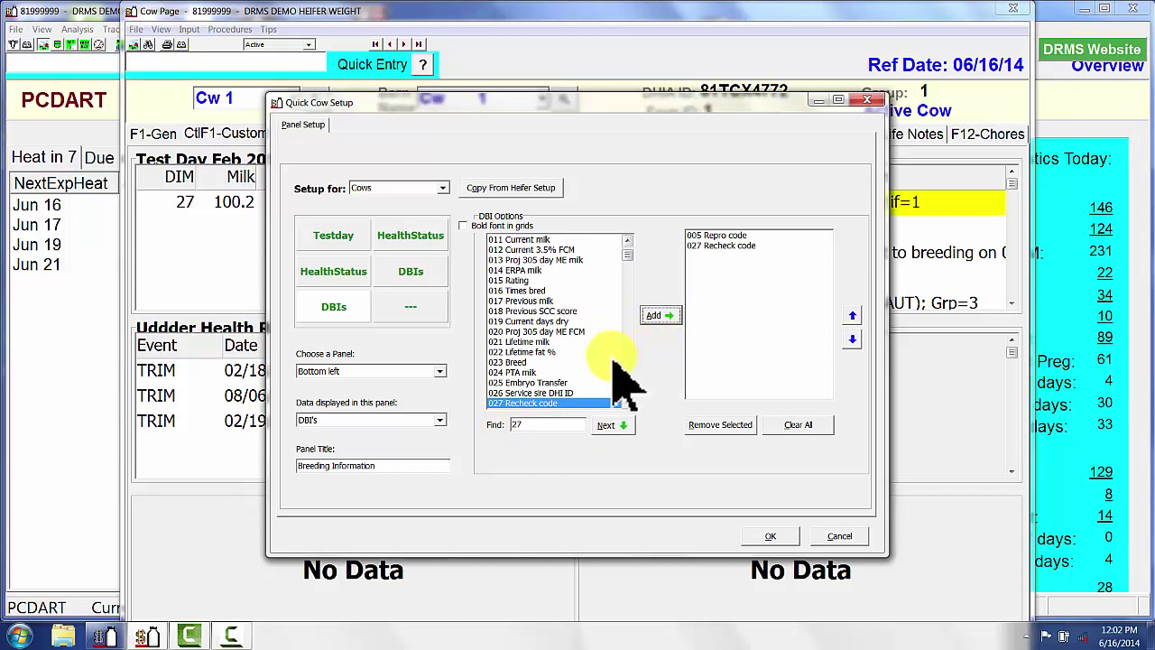
click(530, 424)
double_click(528, 424)
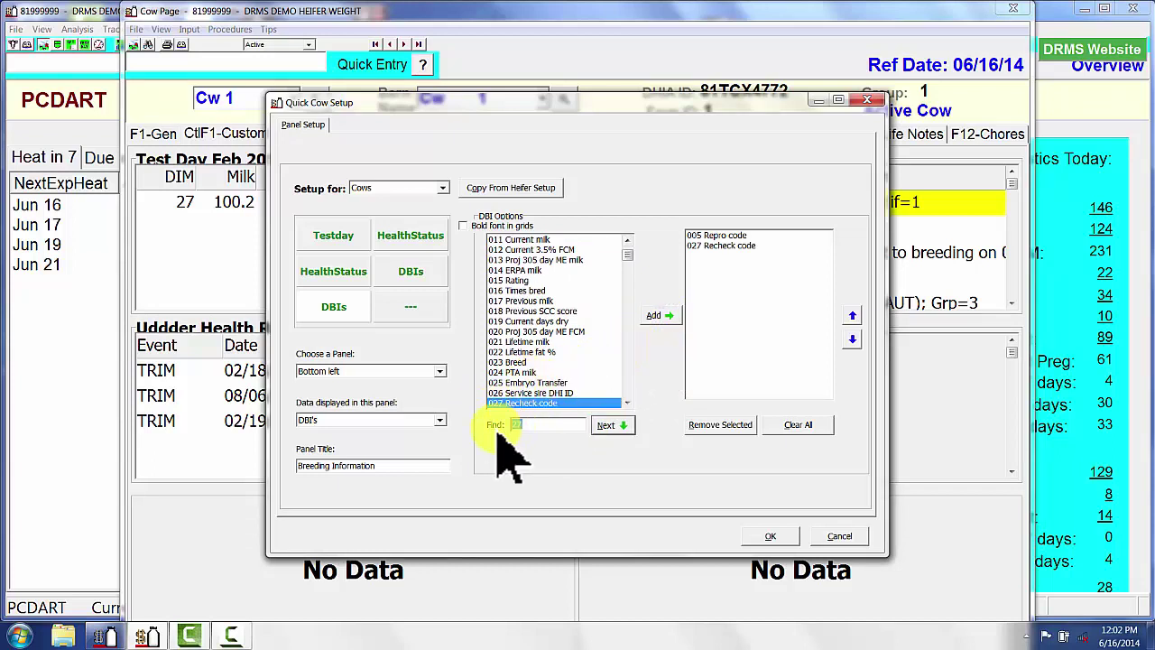
text(86)
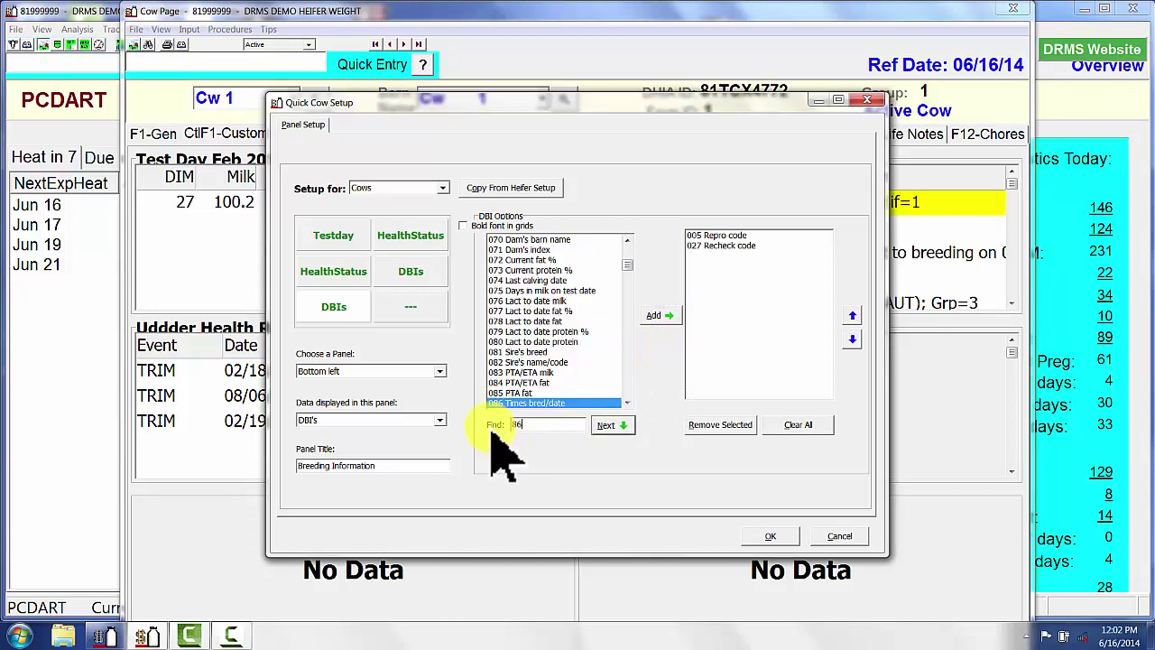
click(655, 317)
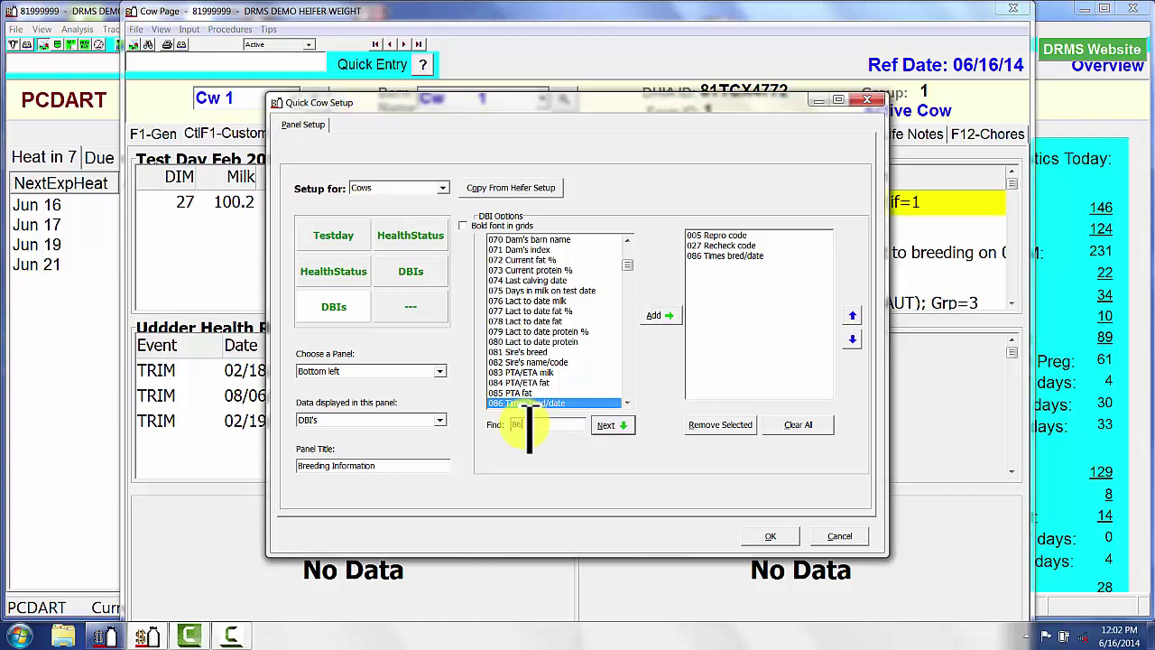
drag(528, 424, 492, 430)
text(87)
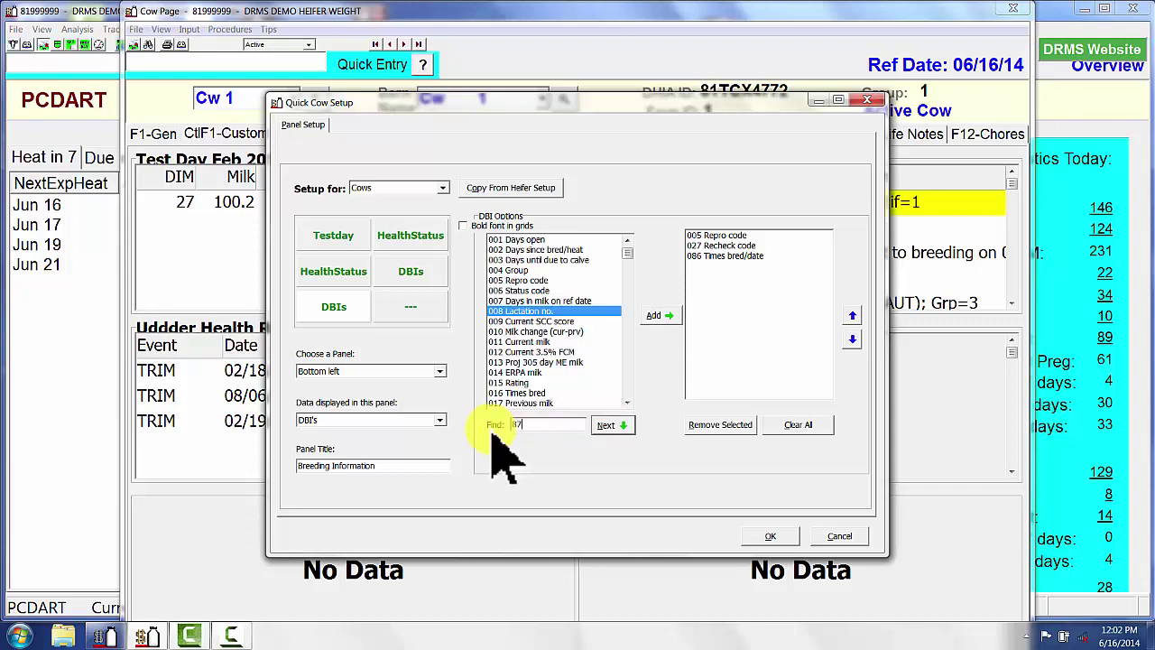
click(663, 317)
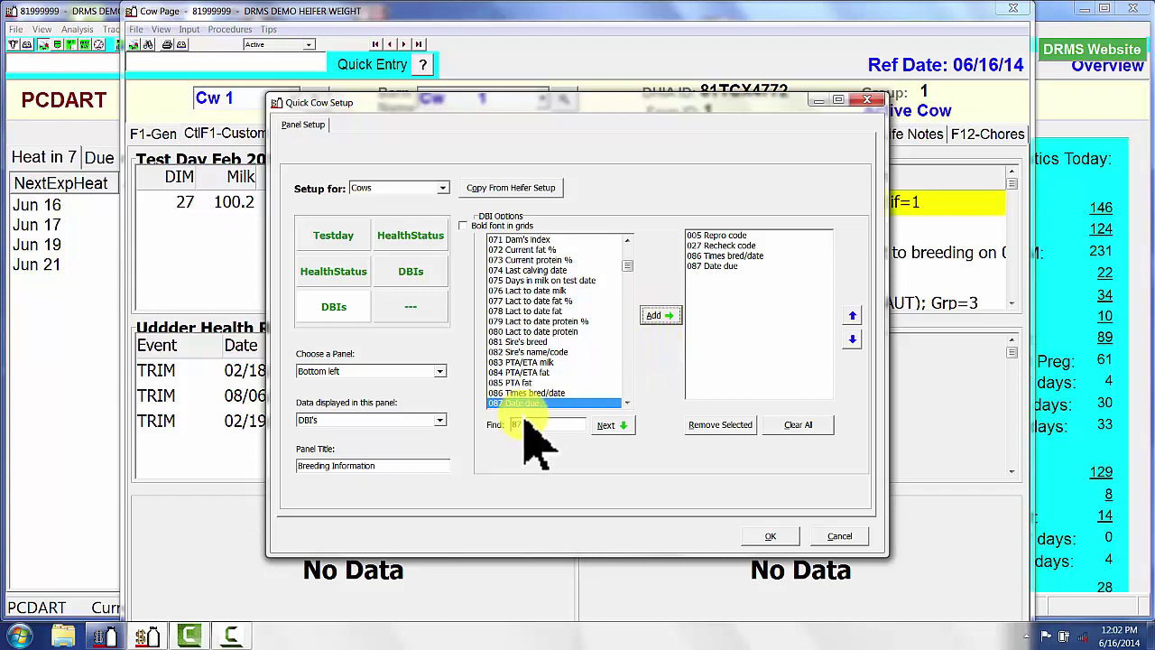
- Add DBIs 088, 089 1st prev bred-heat, 090 and 367 3rd prev bred srv sire
click(487, 427)
text(88)
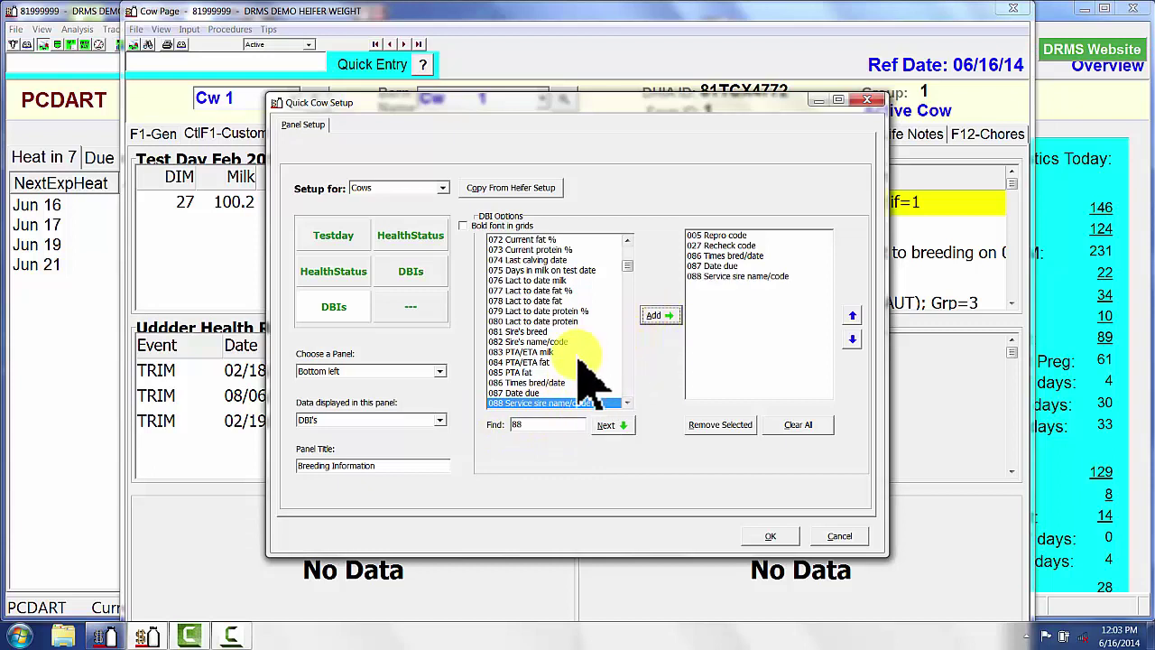
click(490, 425)
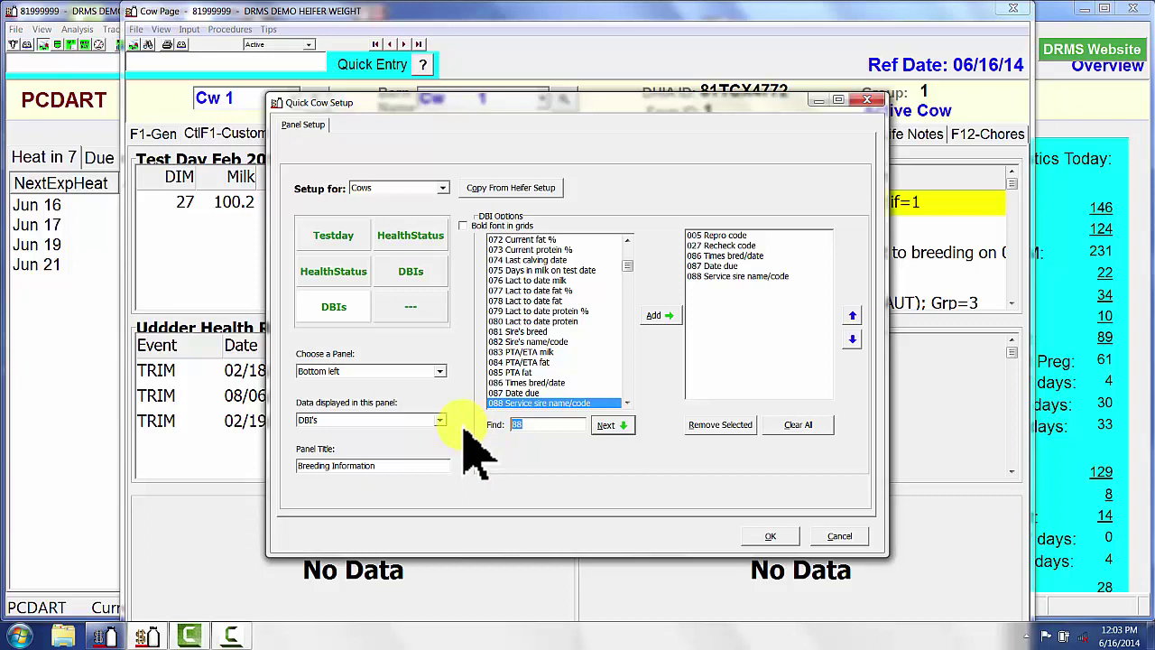
text(89)
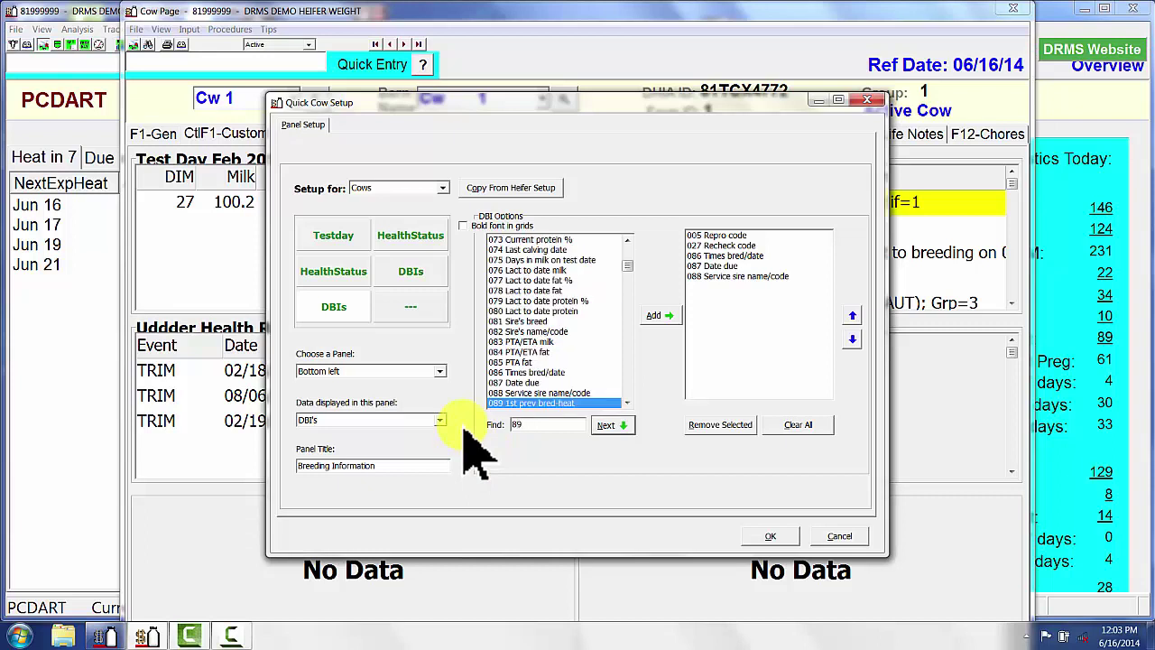
click(657, 316)
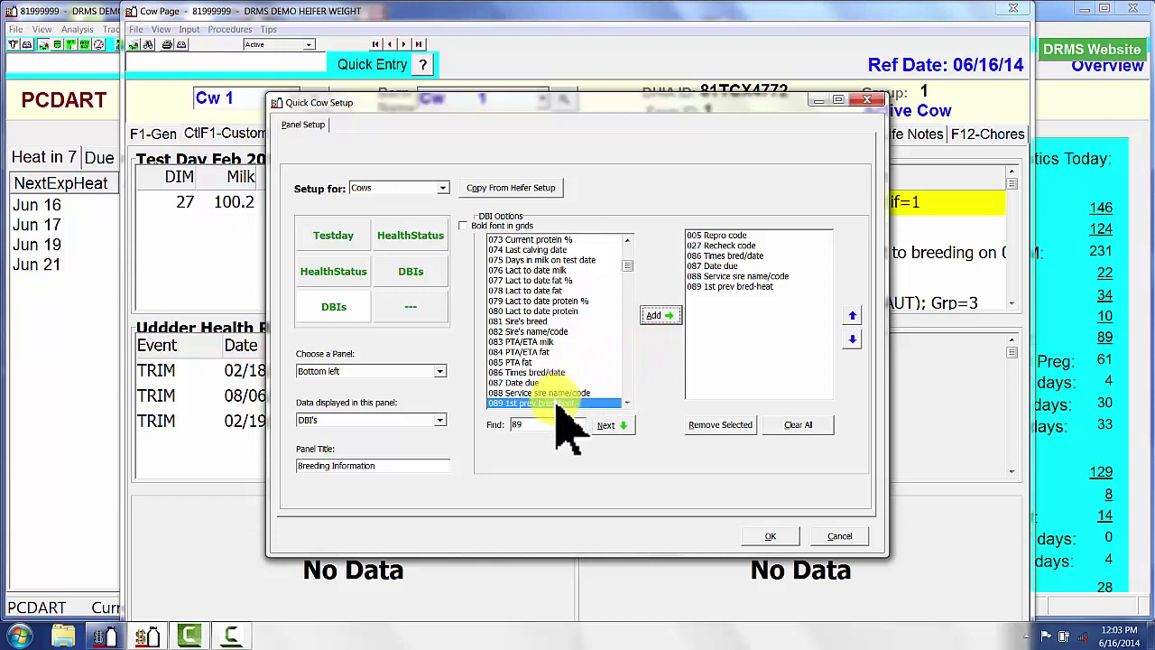
drag(528, 425, 491, 427)
text(9)
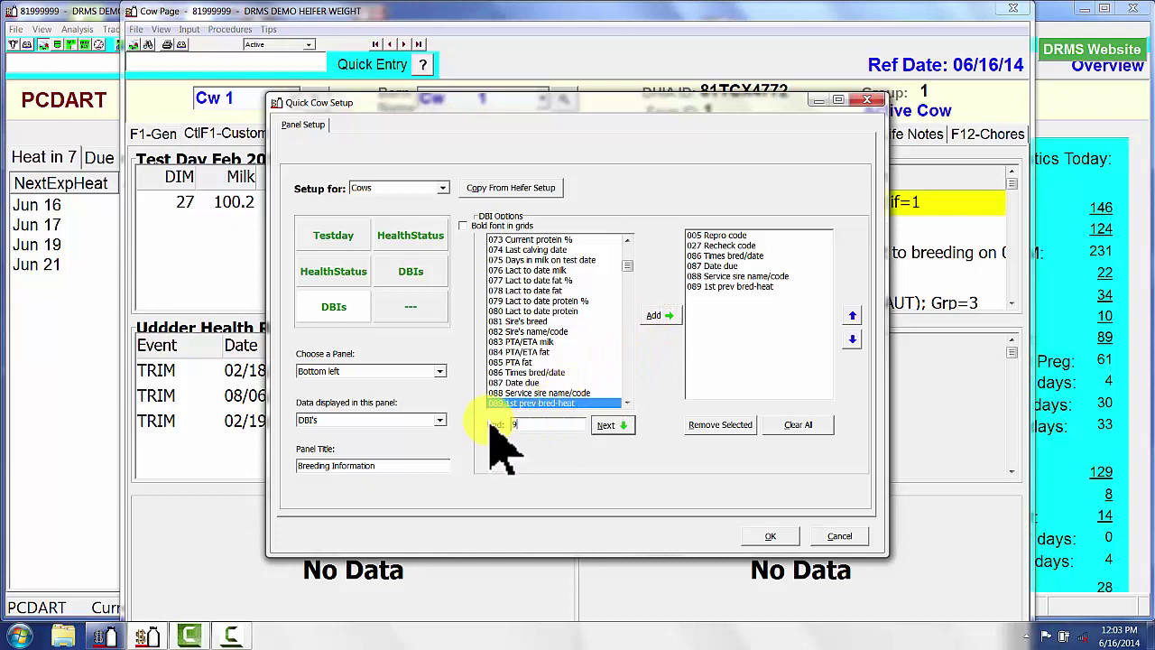
text(0)
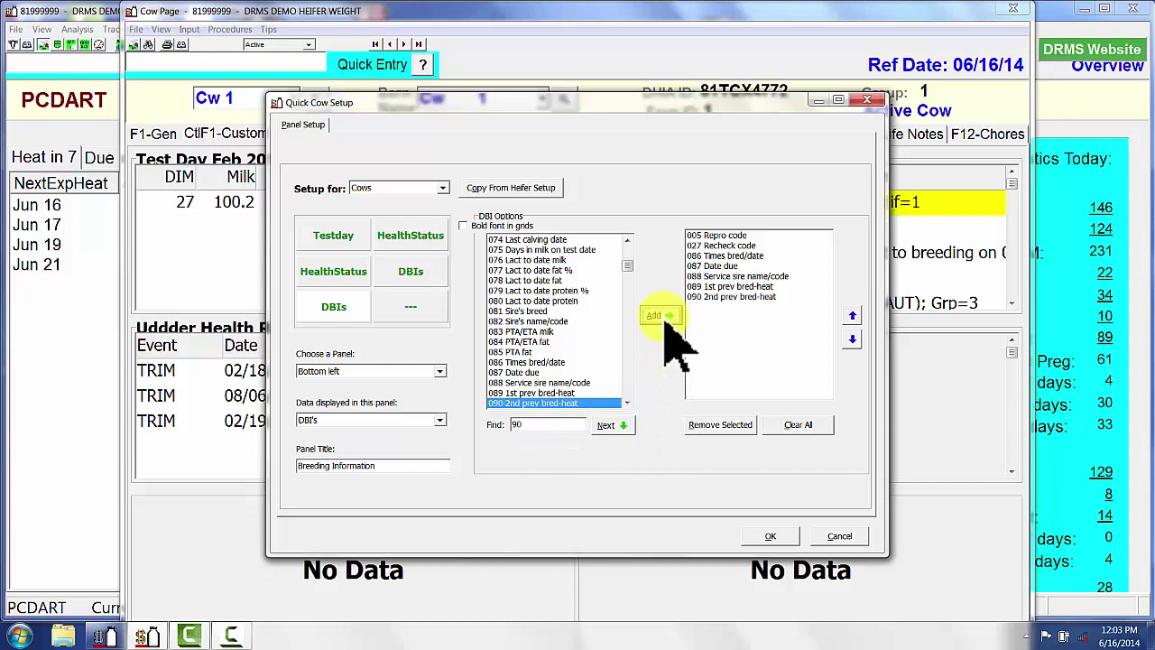
double_click(512, 426)
text(3)
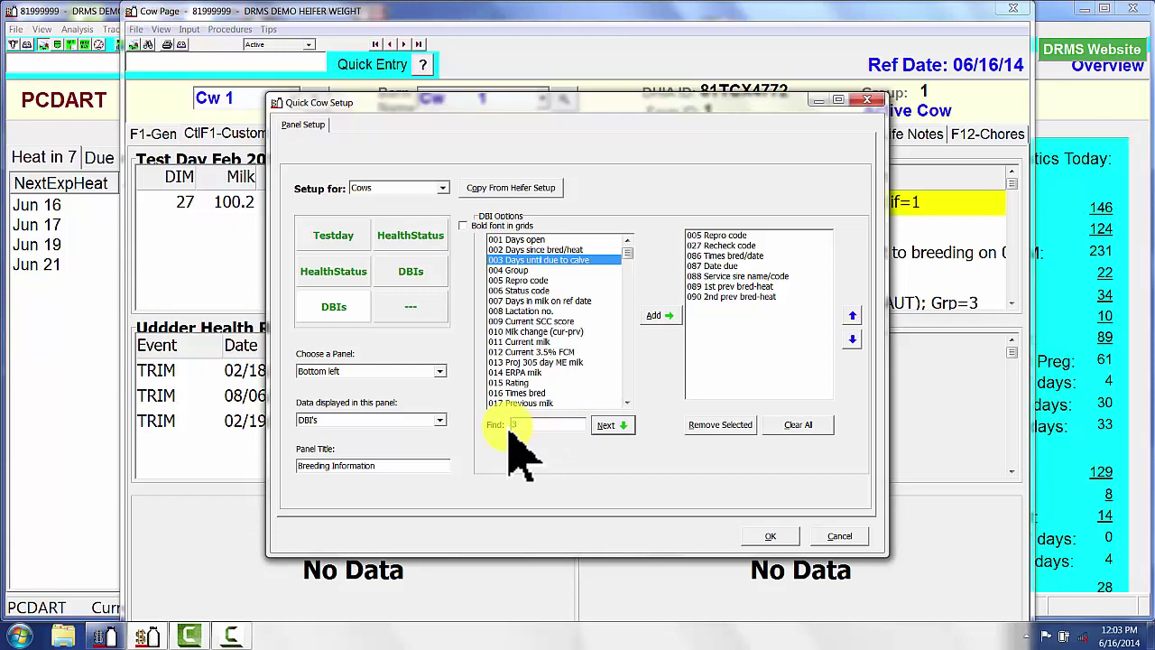
text(67)
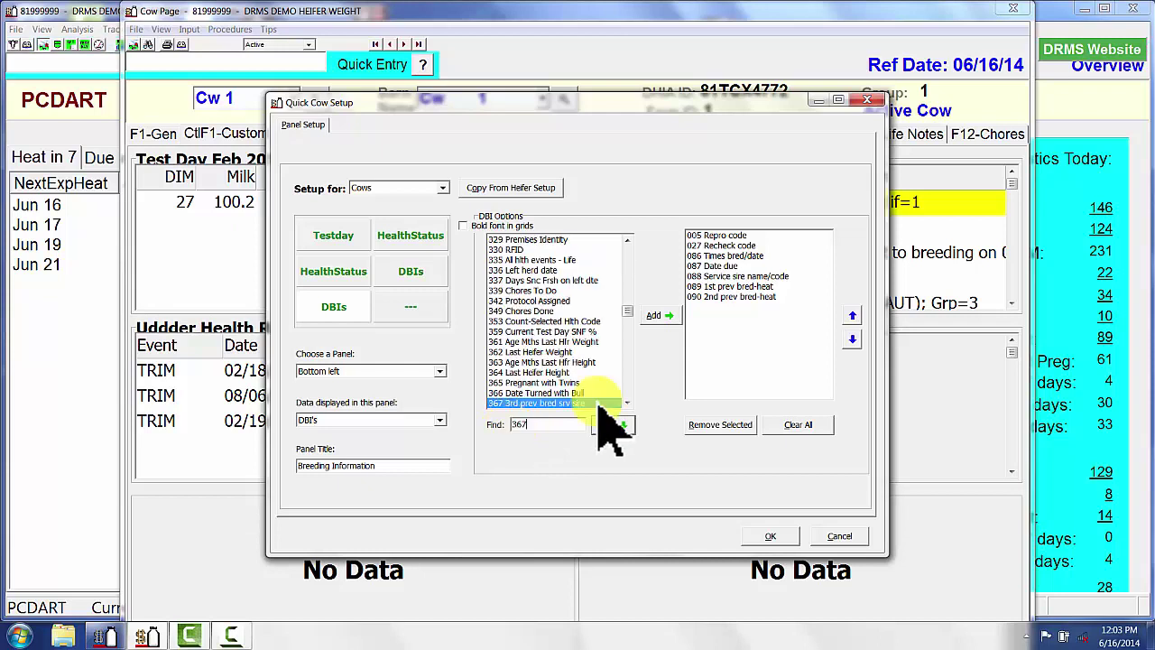
click(658, 319)
- Look up DBIs 368 and 093 Date to dry to finish the Breeding Information list
click(535, 424)
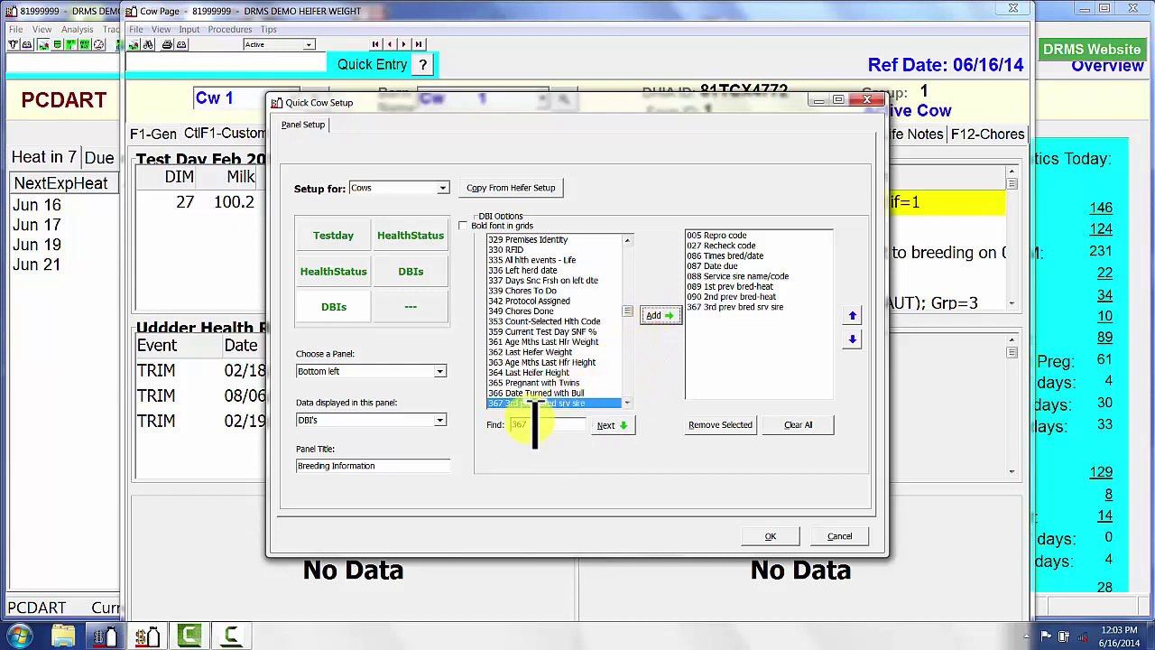
double_click(539, 424)
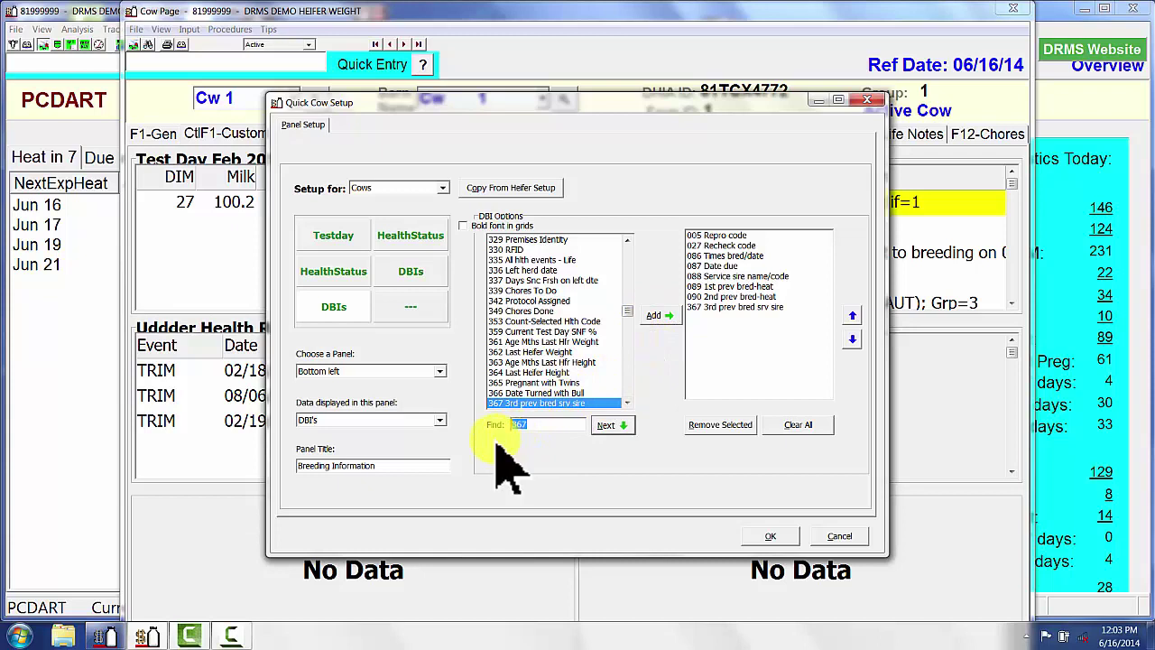
text(368)
click(613, 425)
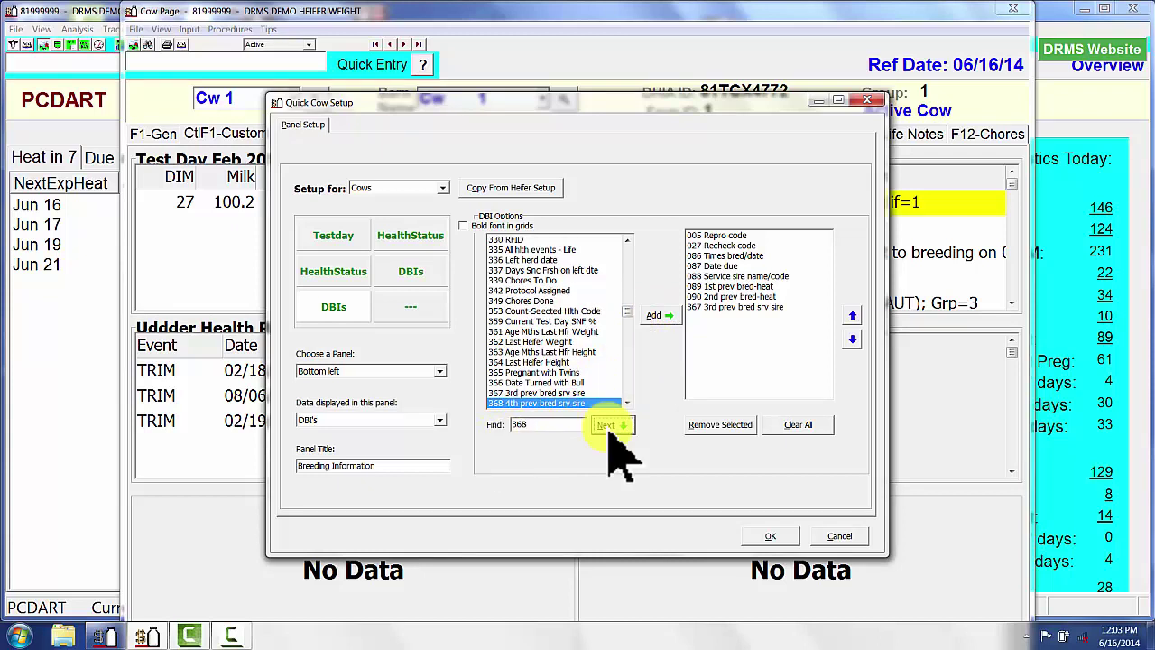
double_click(521, 424)
text(93)
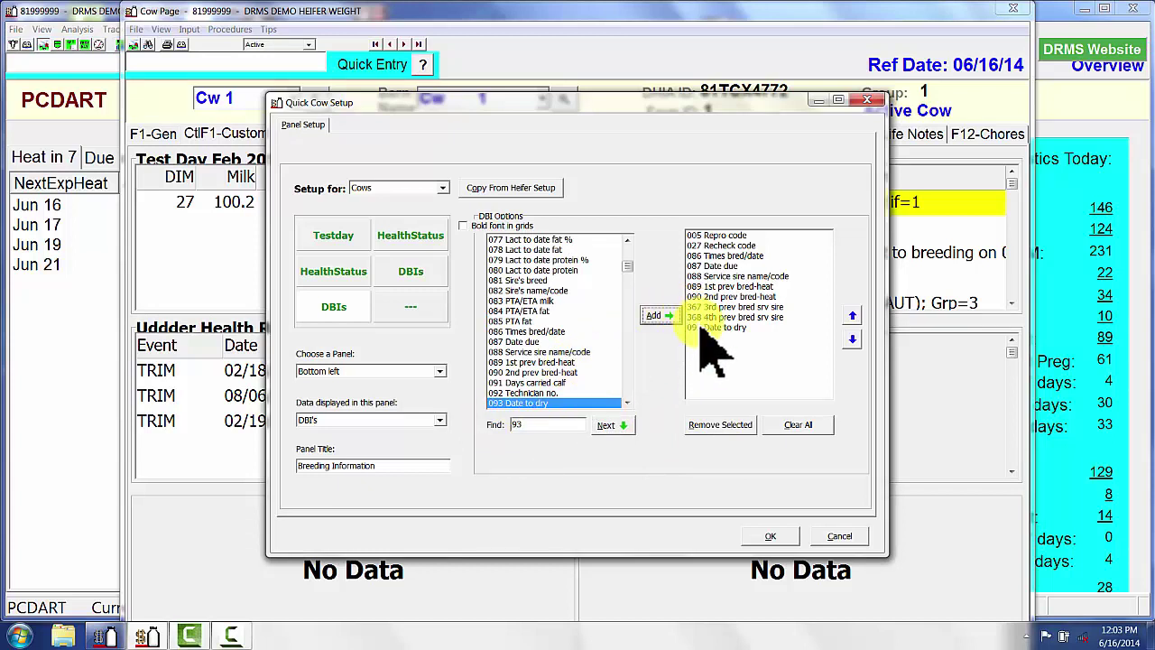
- Move 093 Date to dry up three places to sit below 087 Date due, then save
click(699, 329)
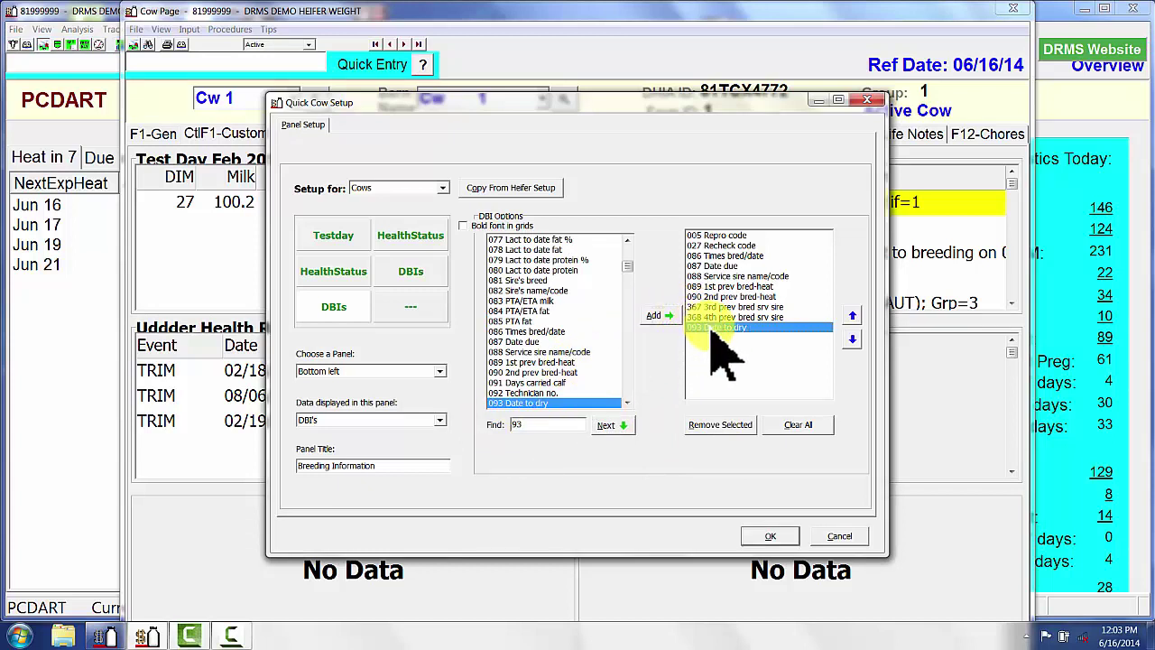
click(851, 315)
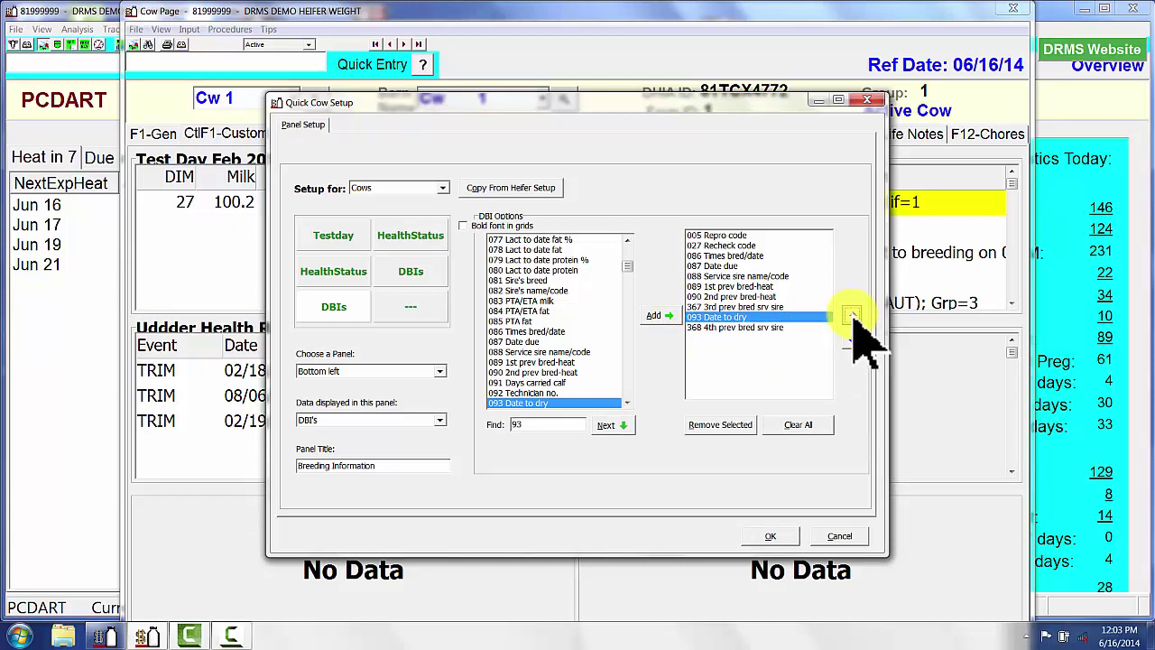
click(851, 315)
click(852, 315)
click(852, 315)
click(852, 315)
click(773, 536)
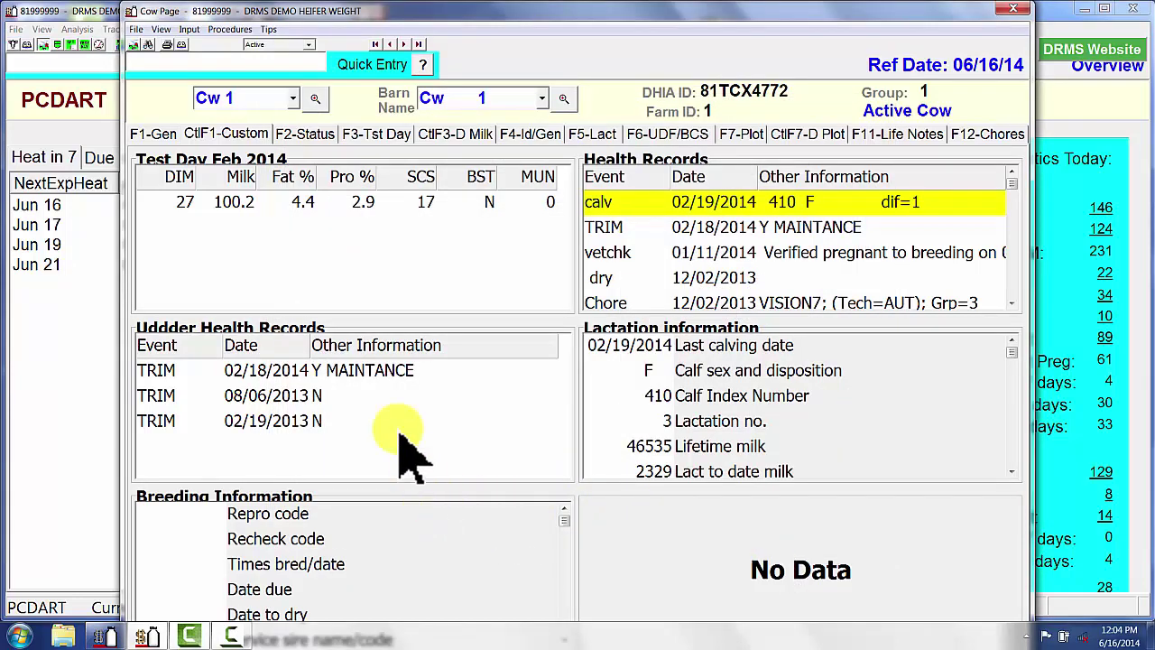
- Advance to cow Cw 3 and reopen the Quick Cow Setup dialog
click(405, 45)
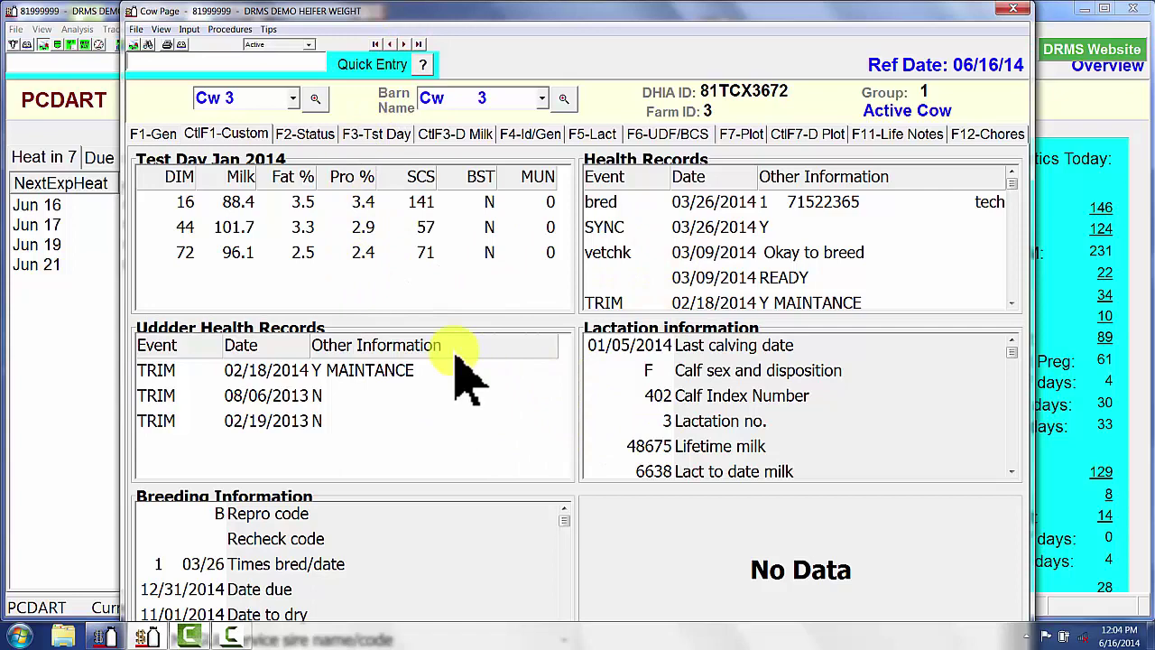
click(706, 562)
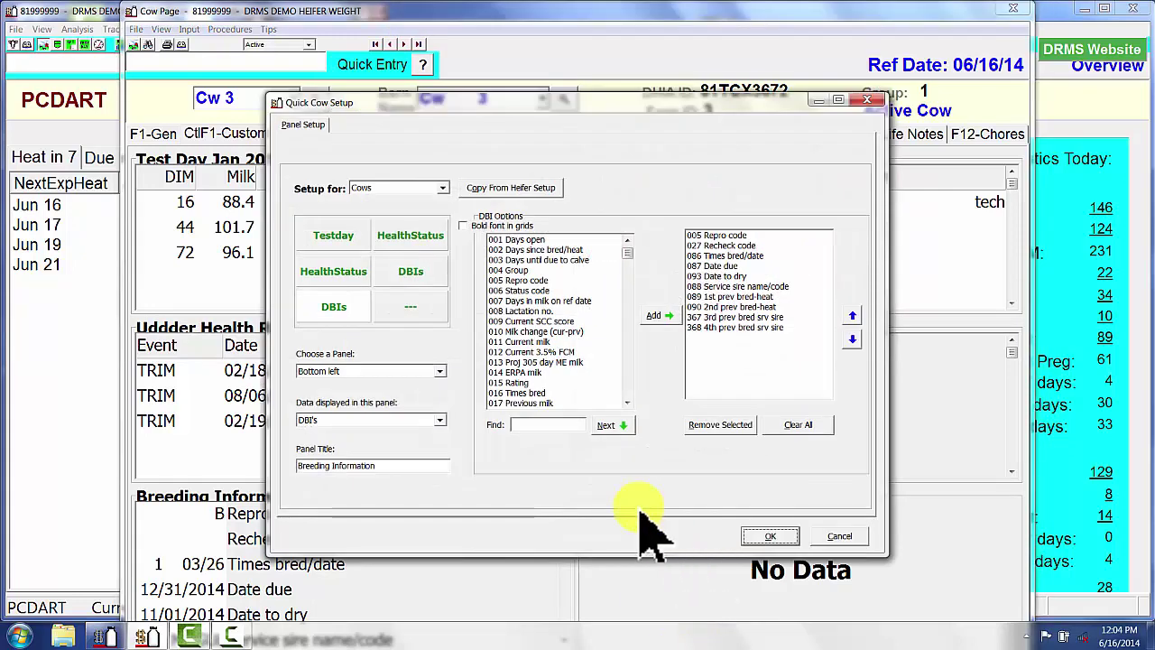
- Set the bottom-right panel to display DBI's and begin entering its 'Genetic Information' title
click(403, 309)
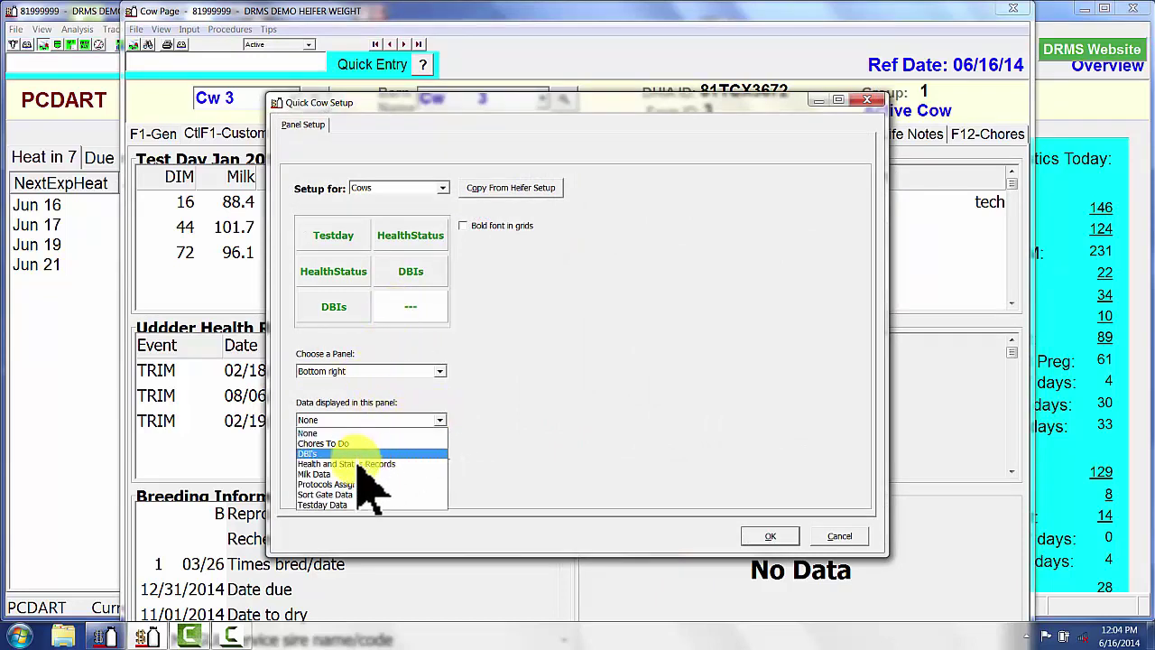
click(366, 453)
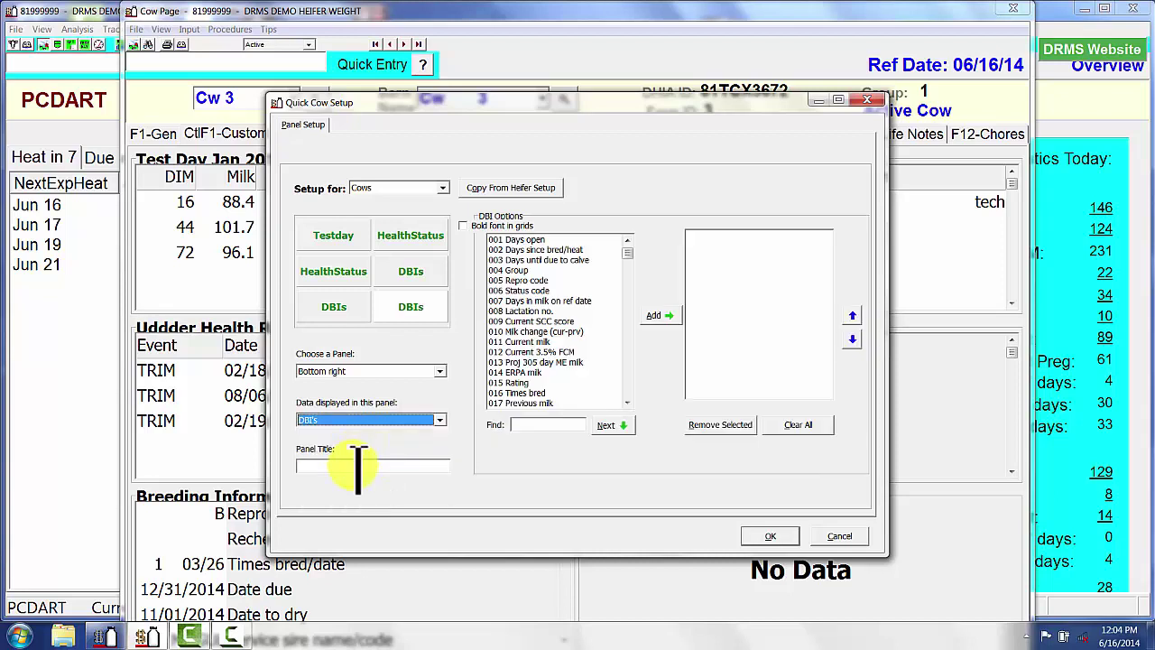
click(359, 467)
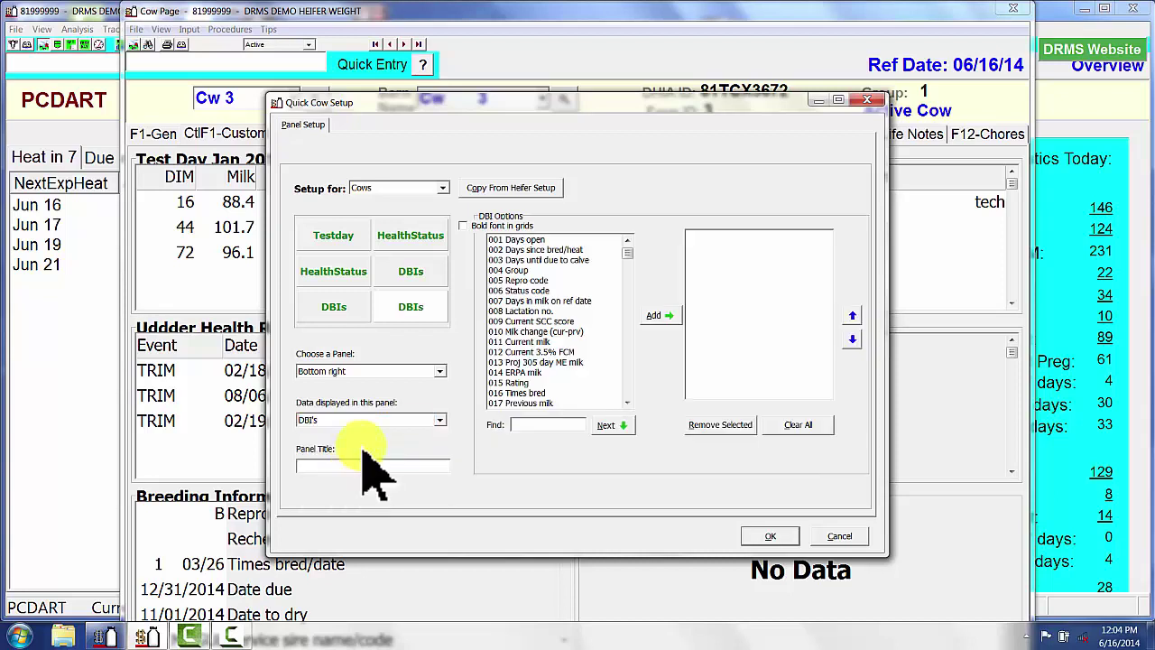
- Find and add DBIs 056 Net Merit $ and 057 Sire's Net Merit $
click(565, 424)
text(56)
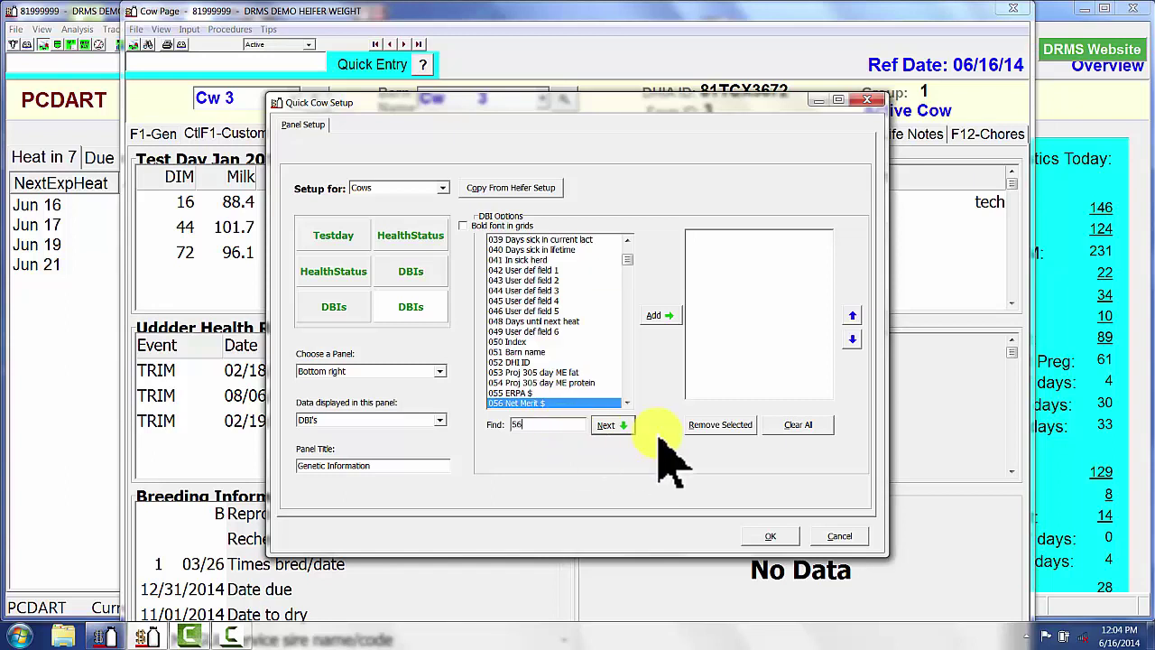
click(670, 315)
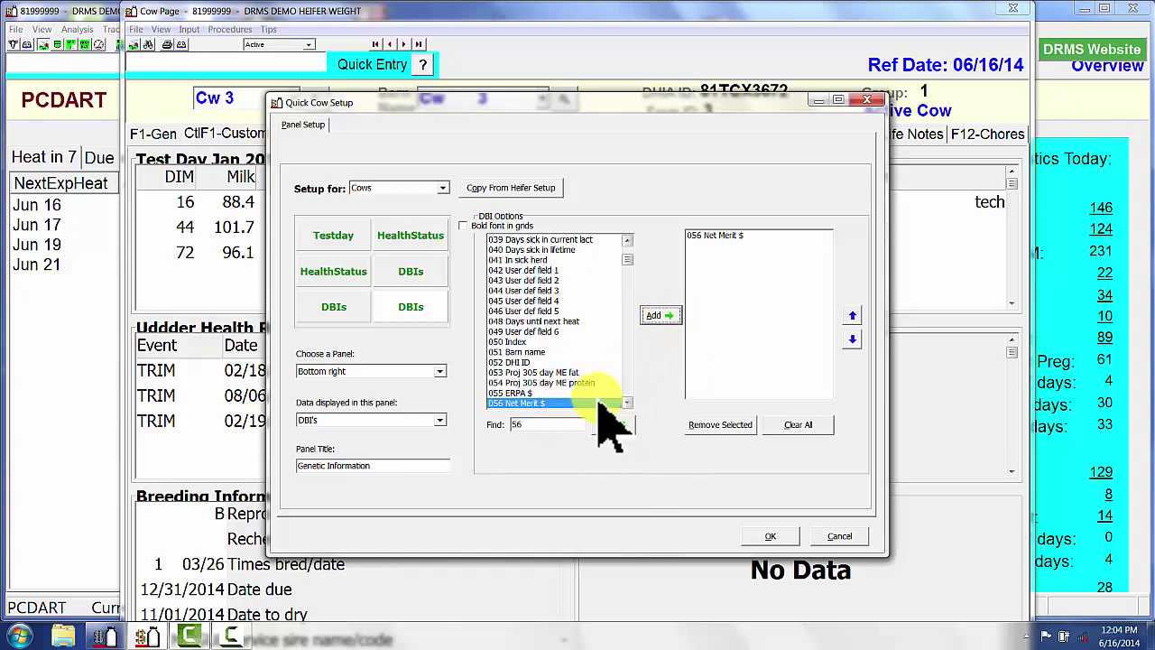
double_click(505, 426)
text(57)
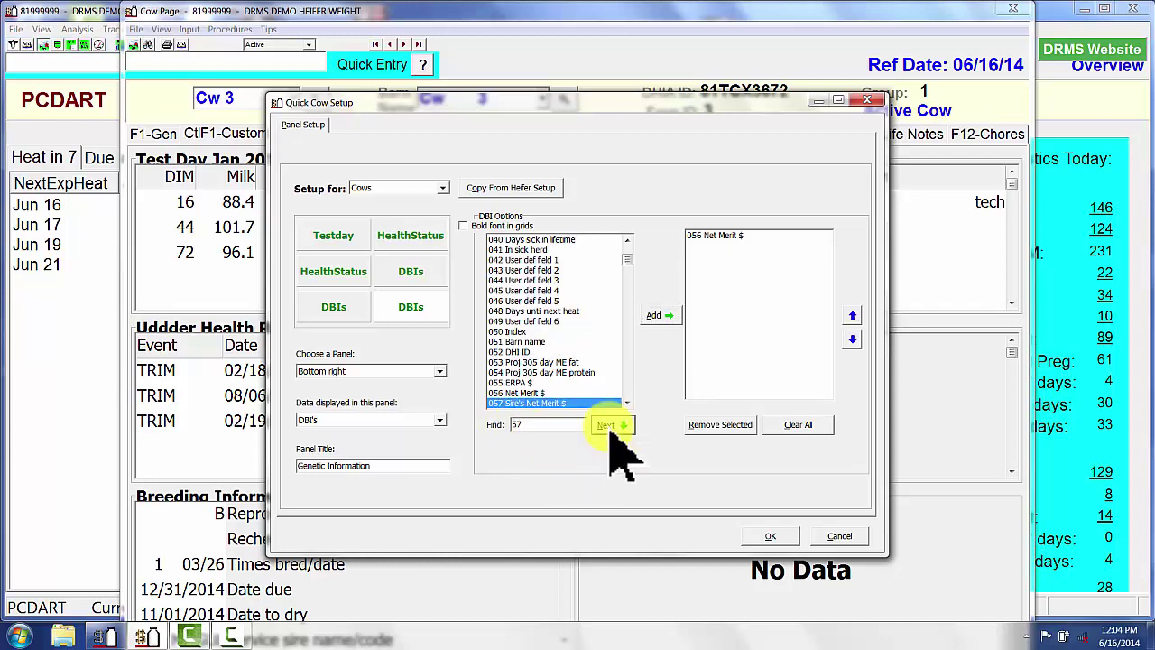
click(658, 318)
- Find and add DBIs 082 Sire's name/code and 071 Dam's index
double_click(519, 424)
key(BackSpace)
key(Down)
key(Down)
key(Down)
key(Down)
key(Down)
key(Down)
key(Down)
key(Down)
key(Down)
key(Down)
key(Down)
key(Down)
key(Down)
key(Down)
key(Down)
key(Down)
key(Down)
key(Down)
key(Down)
key(Down)
text(82)
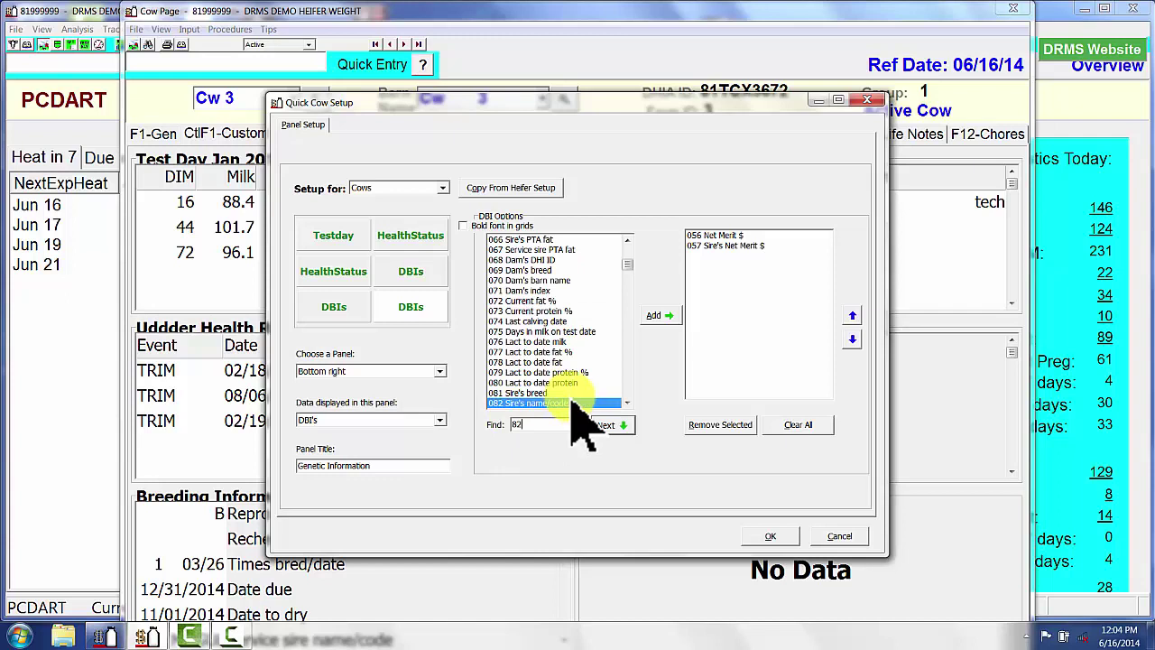
click(656, 318)
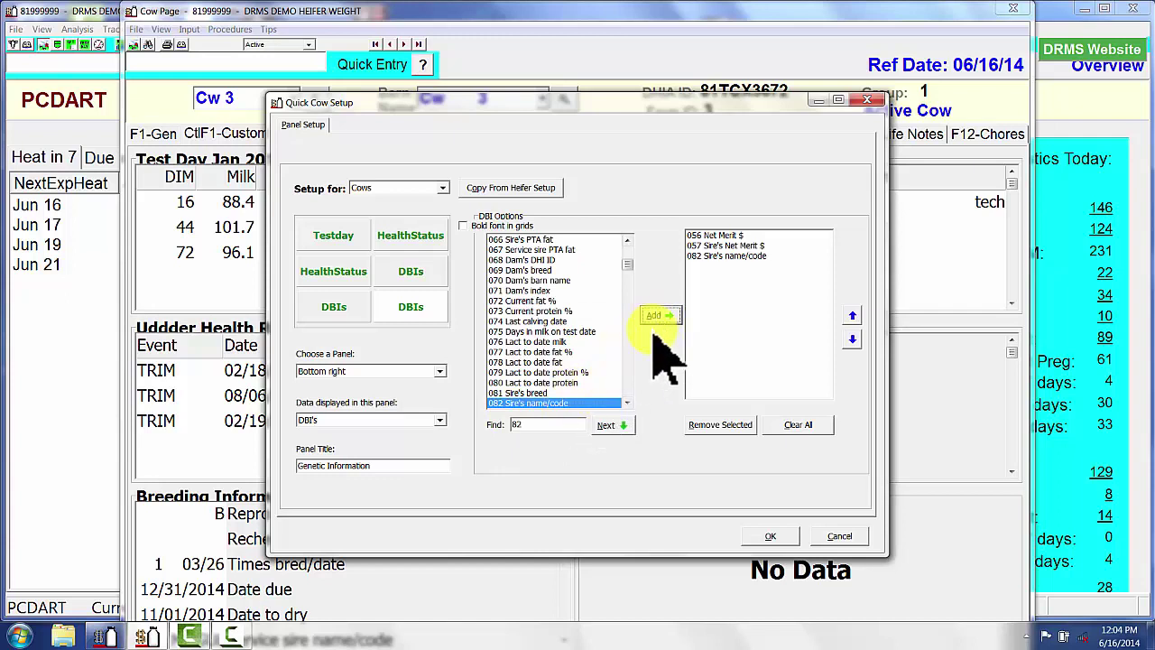
double_click(523, 424)
text(71)
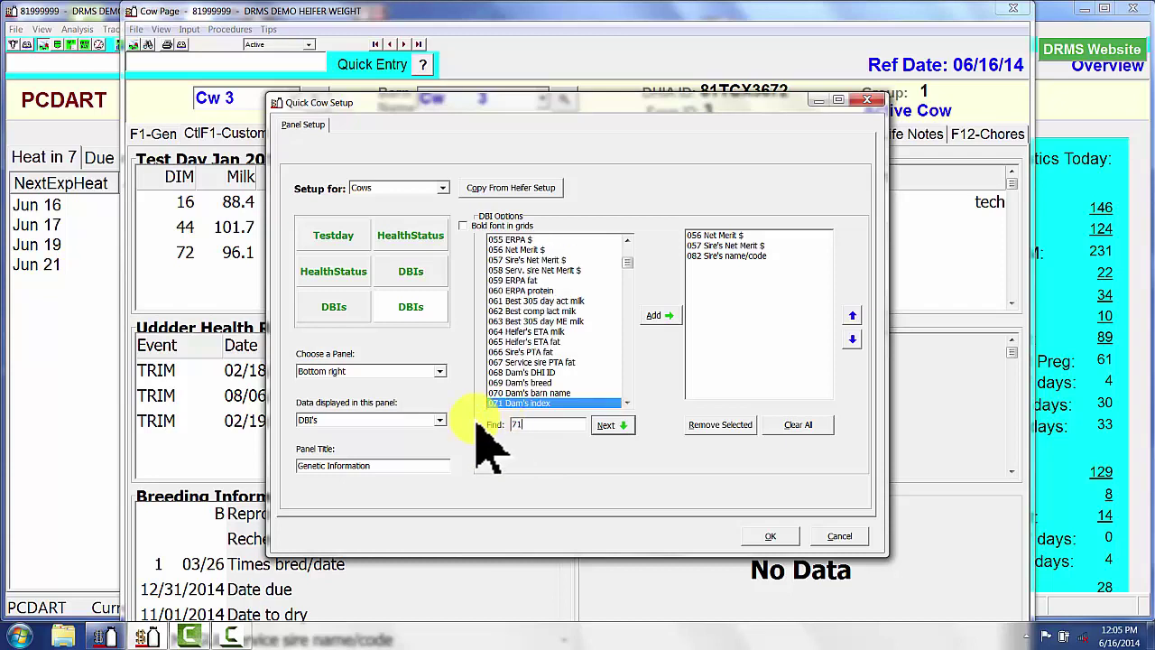
click(661, 317)
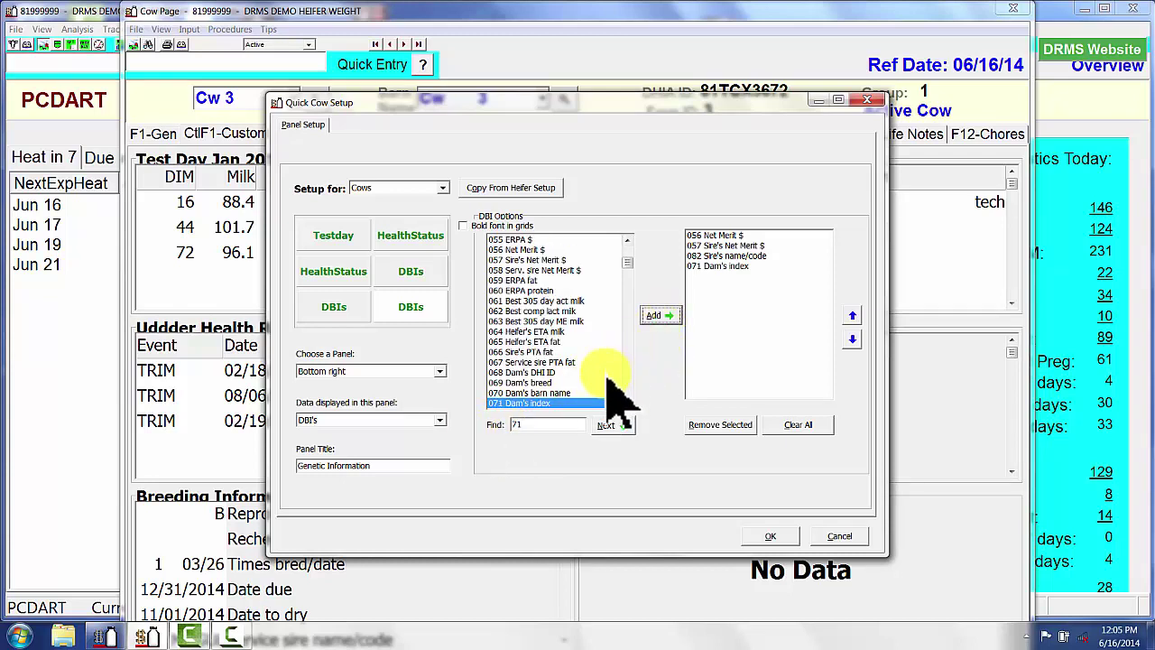
- Add DBI 300 MGS name/code and save the Genetic Information panel setup
click(526, 424)
text(154)
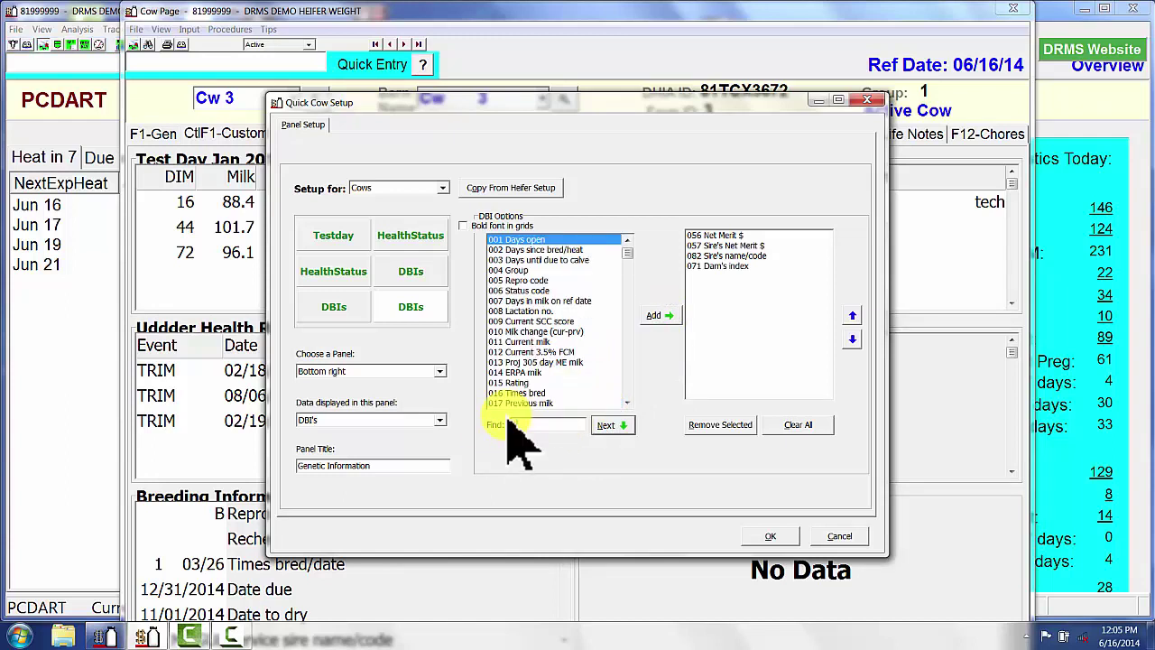
click(608, 425)
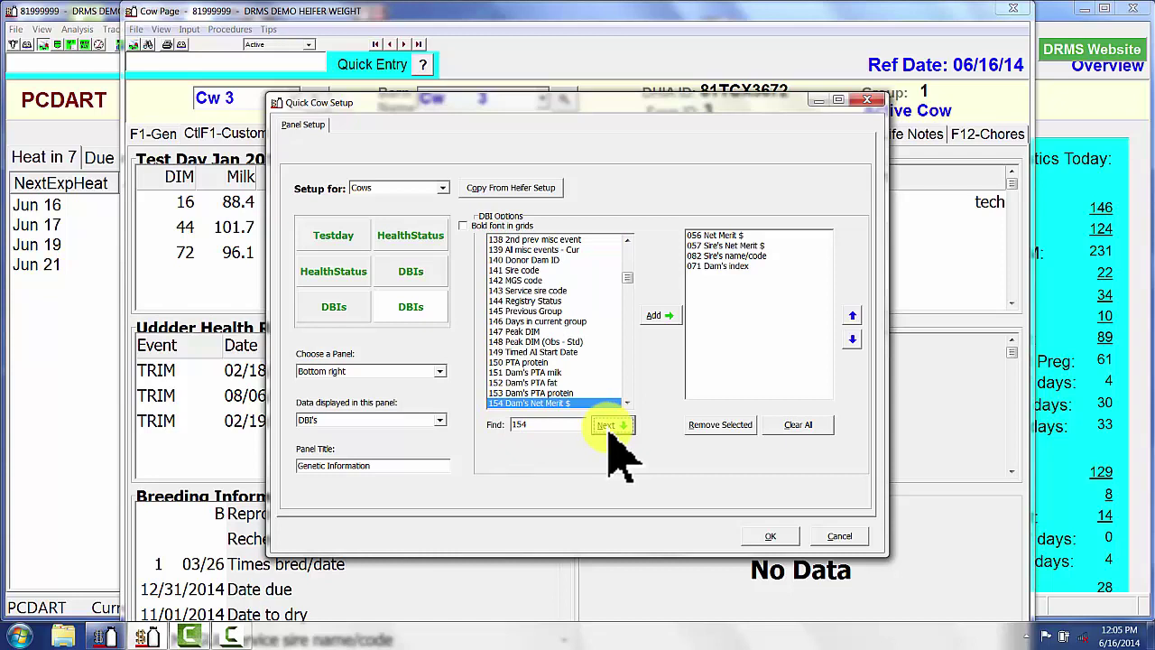
text(300)
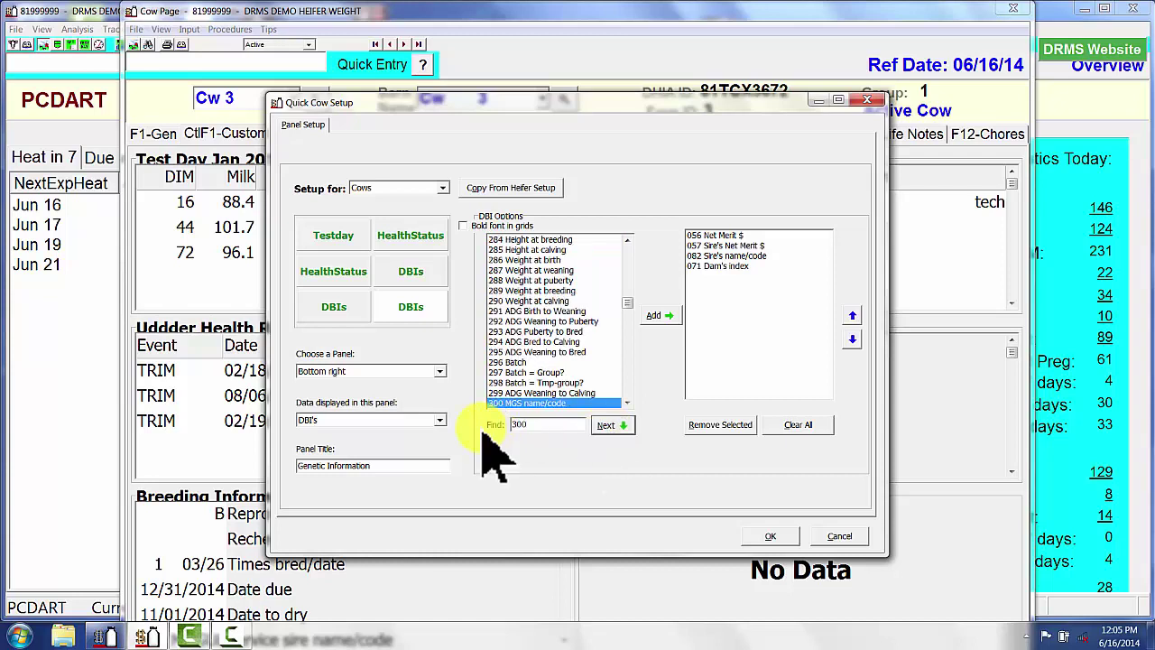
click(667, 324)
click(771, 536)
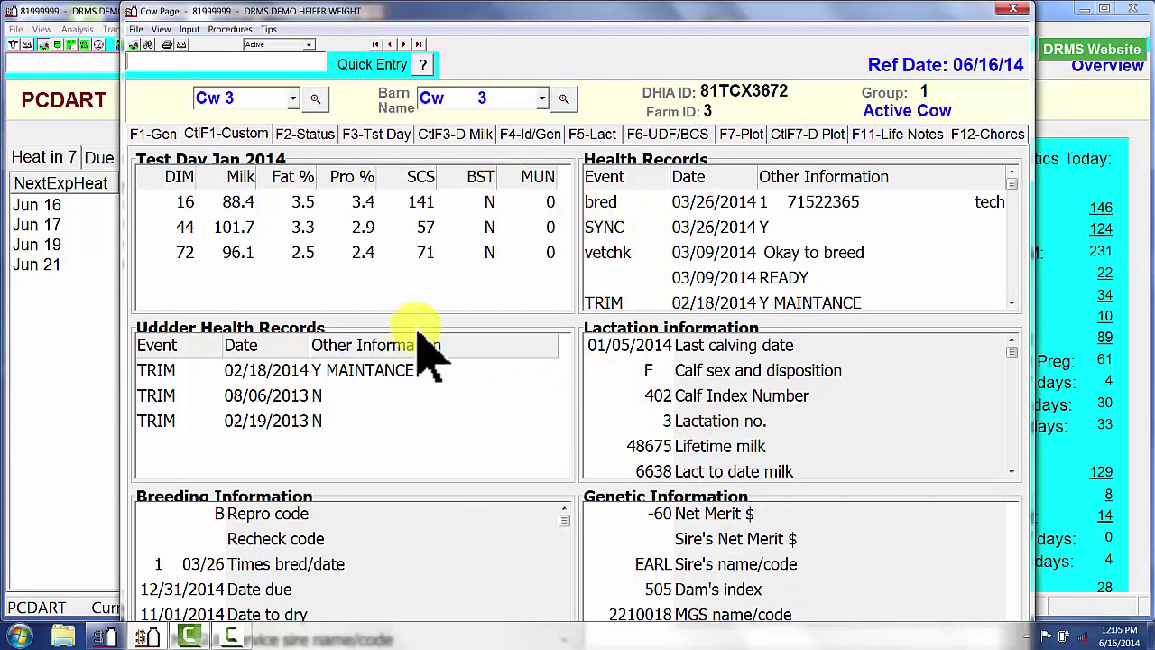
- Advance to cow Cw 4, then close, reopen and close its Cow Page
click(404, 44)
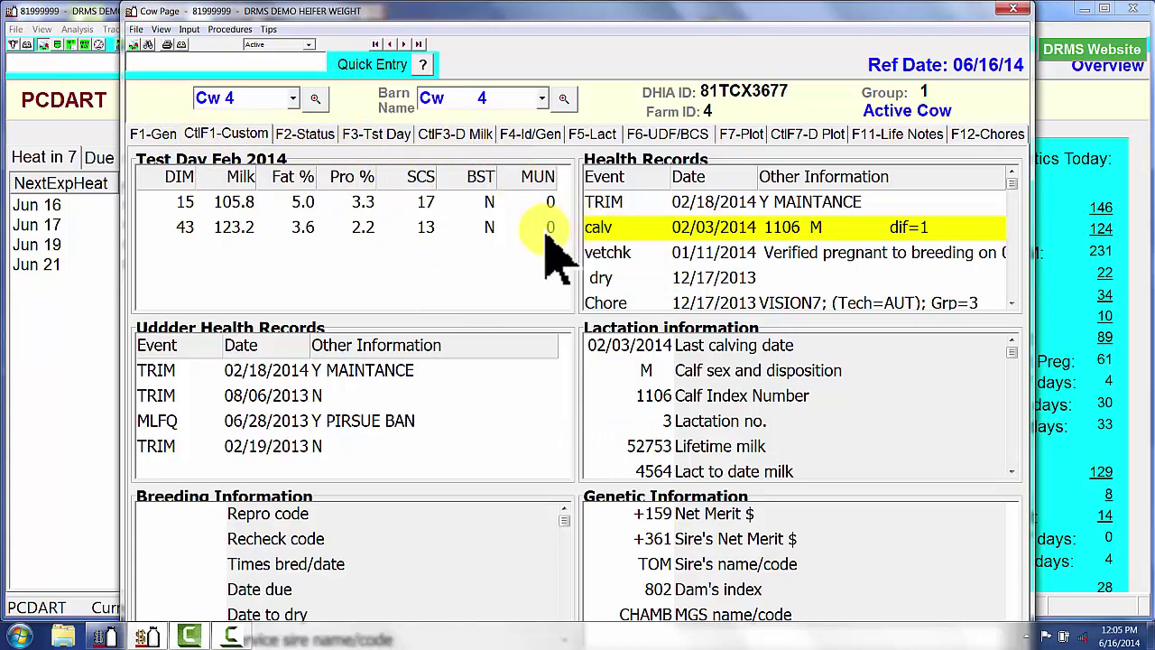
click(1012, 9)
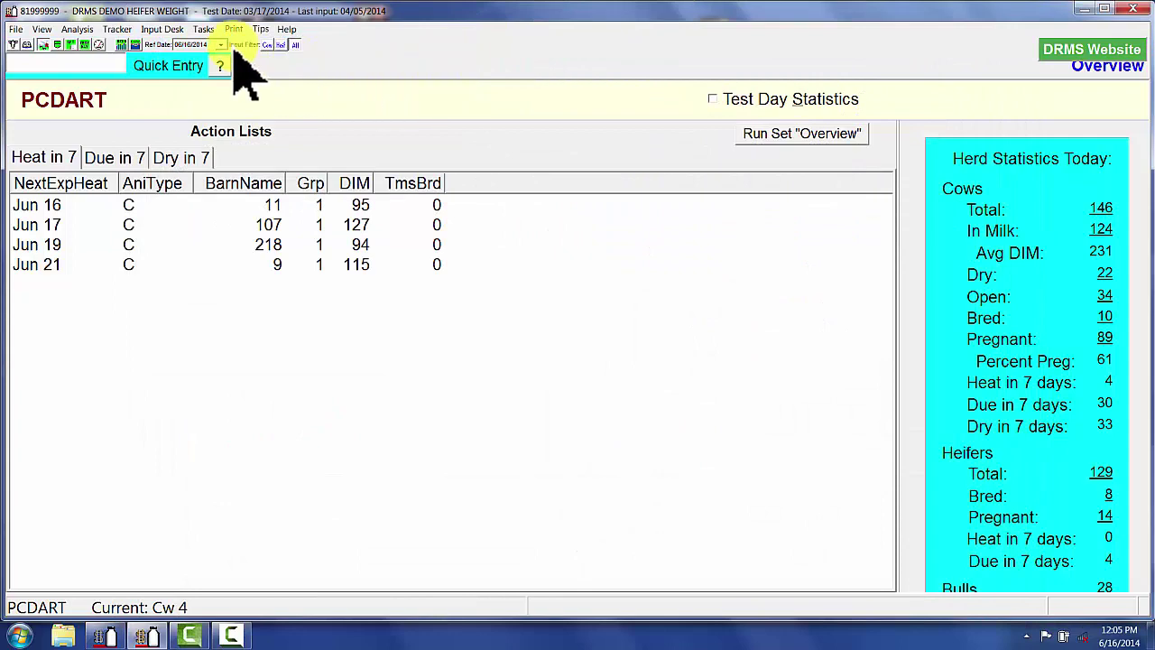
click(13, 45)
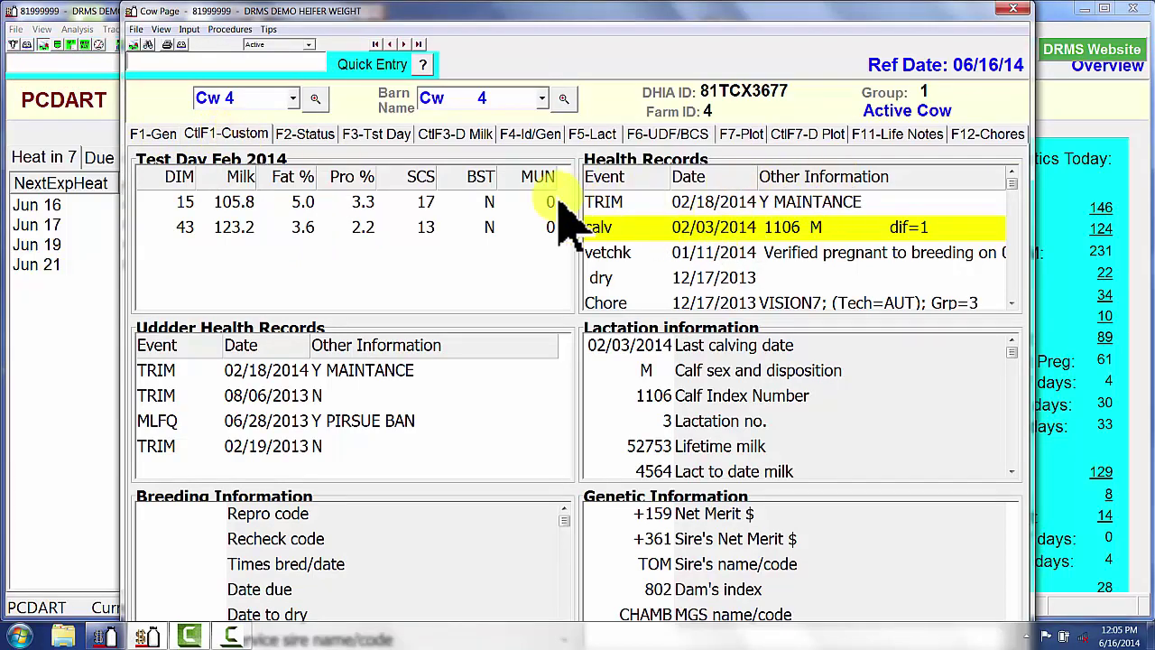
click(1013, 9)
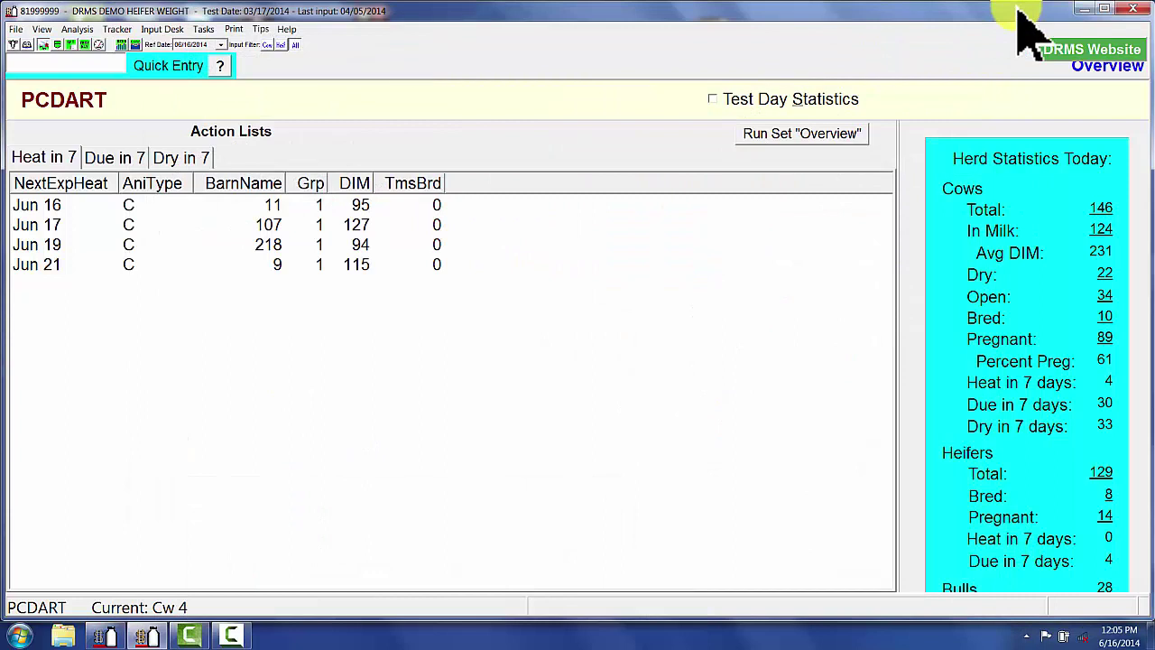